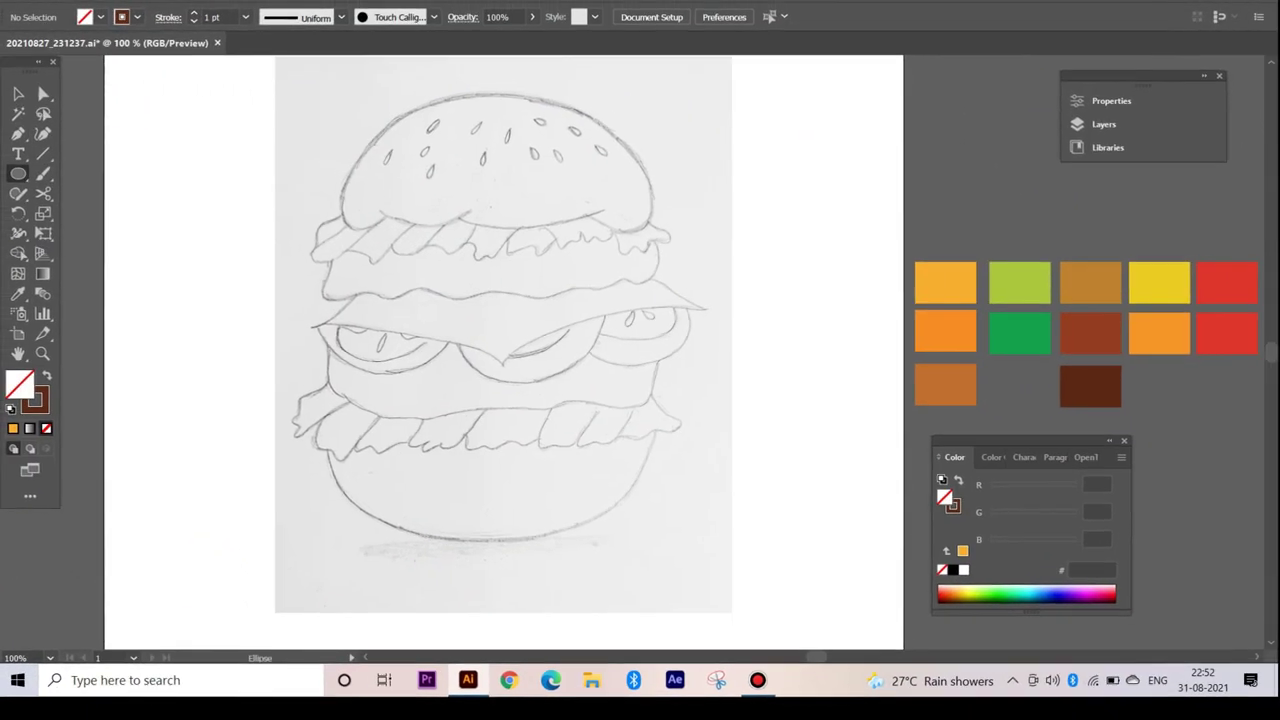
- Draw an ellipse over the top bun, delete its bottom anchor and pen a closed base
{"action": "left_click_drag", "start_coordinate": [652, 320], "coordinate": [345, 96]}
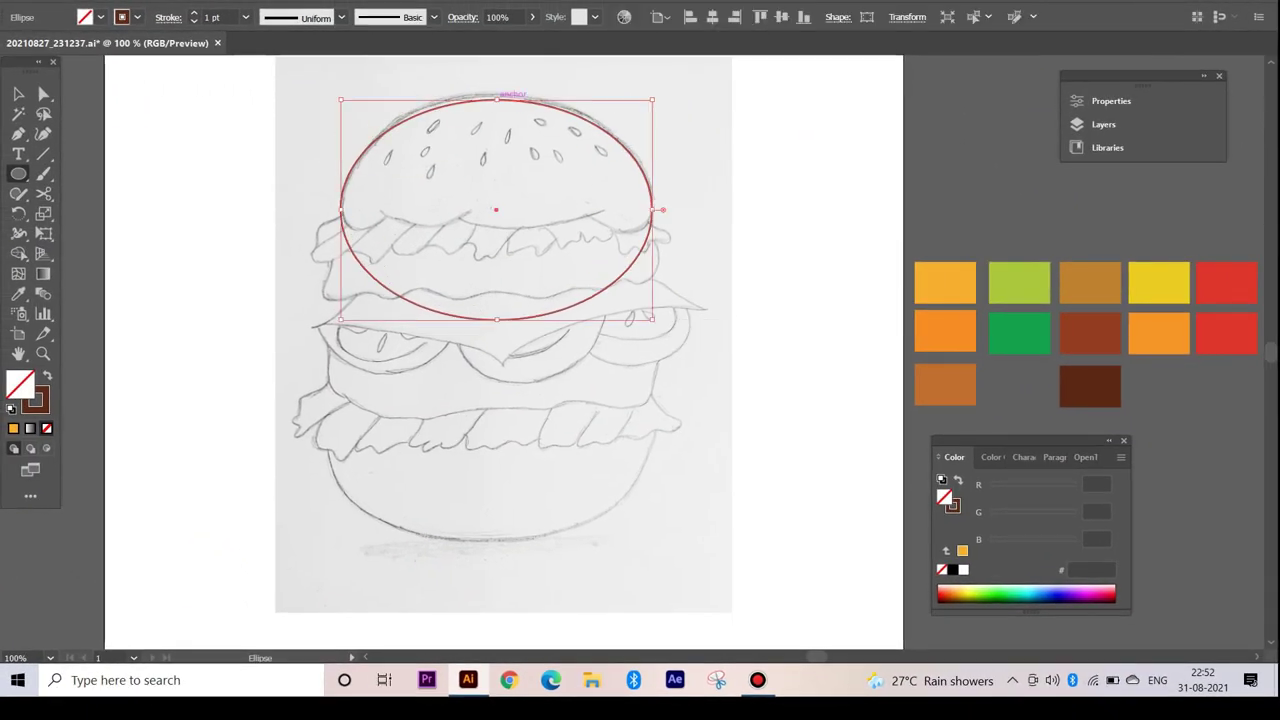
{"action": "left_click_drag", "start_coordinate": [343, 200], "coordinate": [500, 320]}
{"action": "key", "text": "Delete"}
{"action": "key", "text": "p"}
{"action": "left_click", "coordinate": [343, 213]}
{"action": "left_click", "coordinate": [589, 214]}
{"action": "left_click", "coordinate": [651, 211]}
{"action": "key", "text": "shift+asciitilde"}
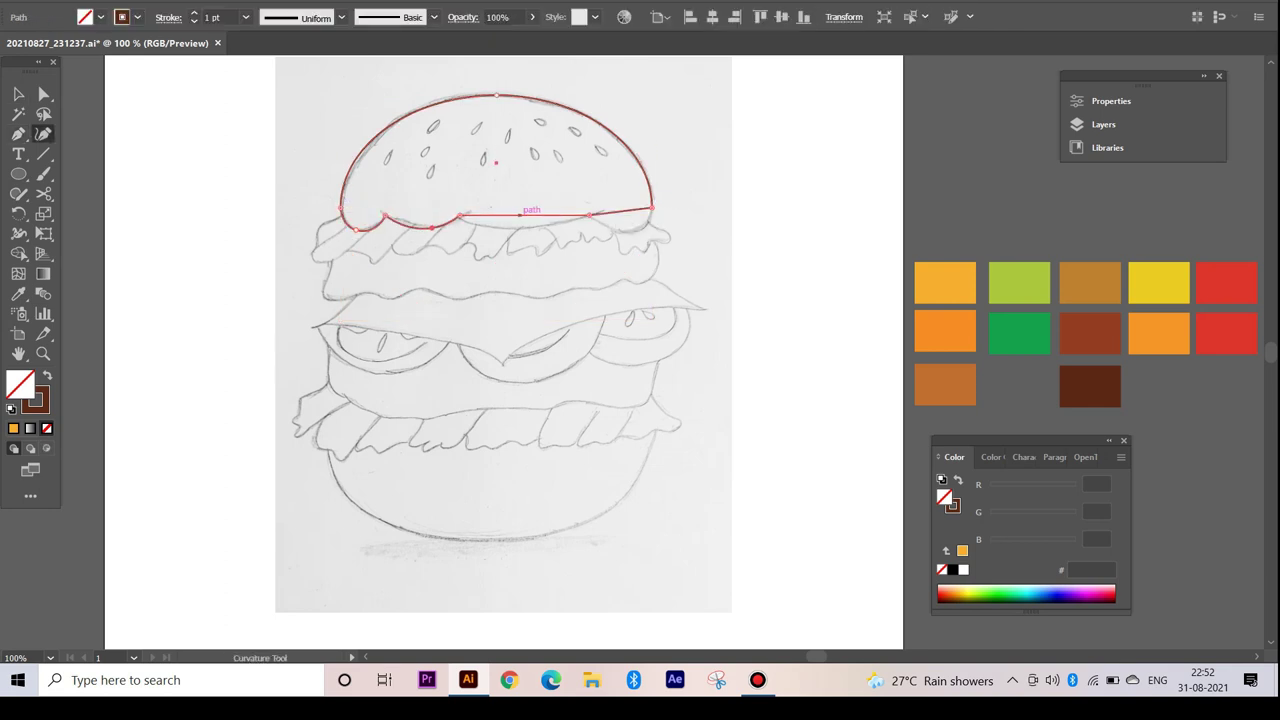
- Zoom in and pen-trace the wavy lettuce outline beneath the top bun
{"action": "key", "text": "ctrl+plus"}
{"action": "key", "text": "p"}
{"action": "left_click", "coordinate": [362, 316]}
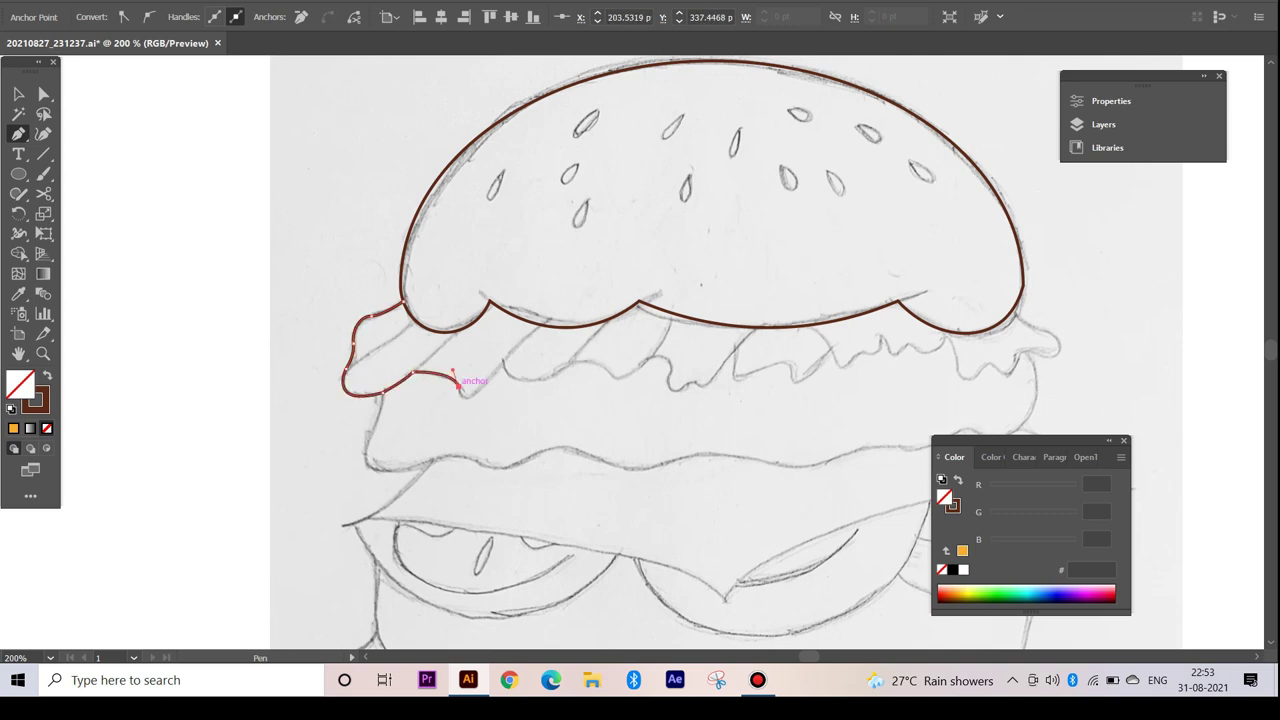
{"action": "left_click_drag", "start_coordinate": [568, 368], "coordinate": [410, 375]}
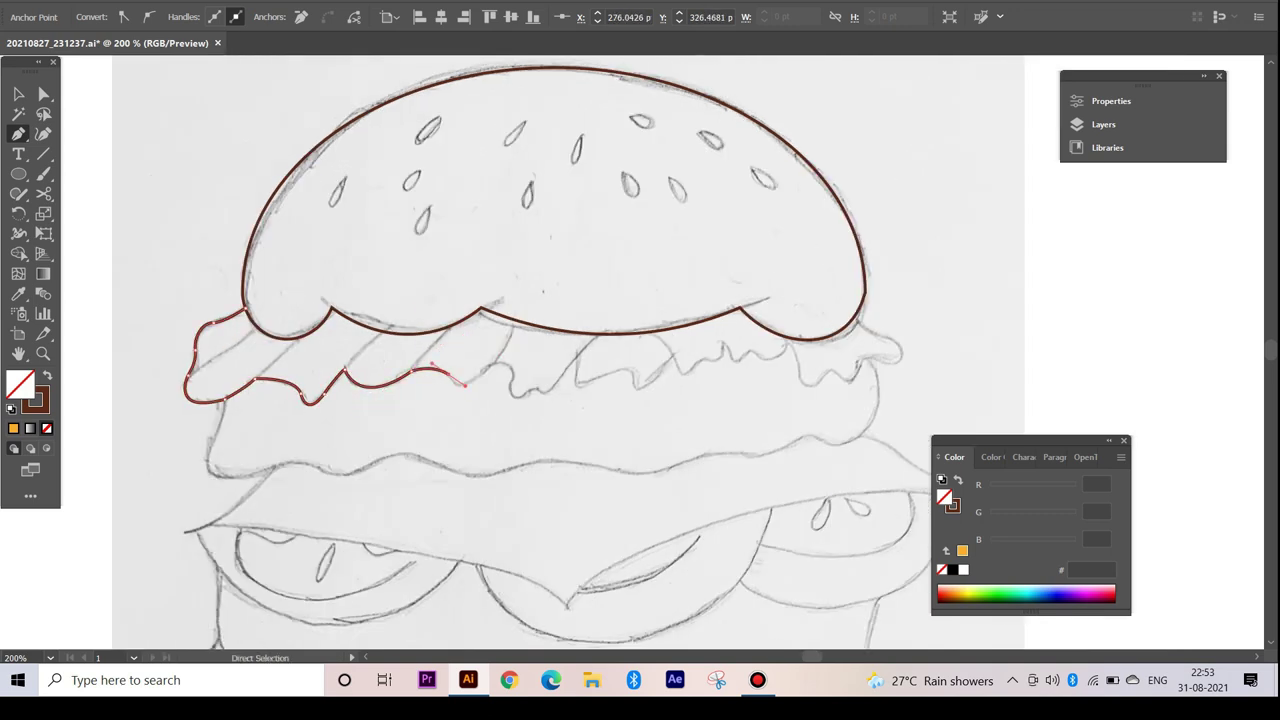
{"action": "left_click_drag", "start_coordinate": [495, 360], "coordinate": [512, 384]}
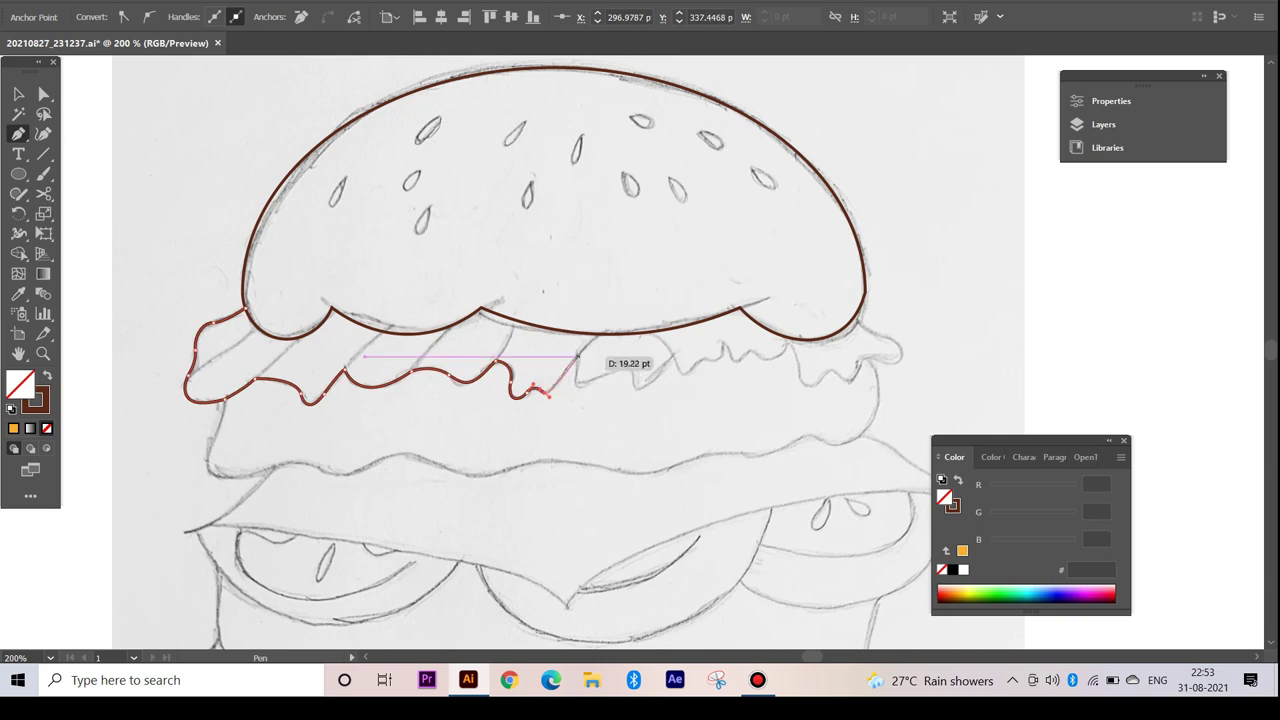
{"action": "left_click_drag", "start_coordinate": [640, 390], "coordinate": [698, 320]}
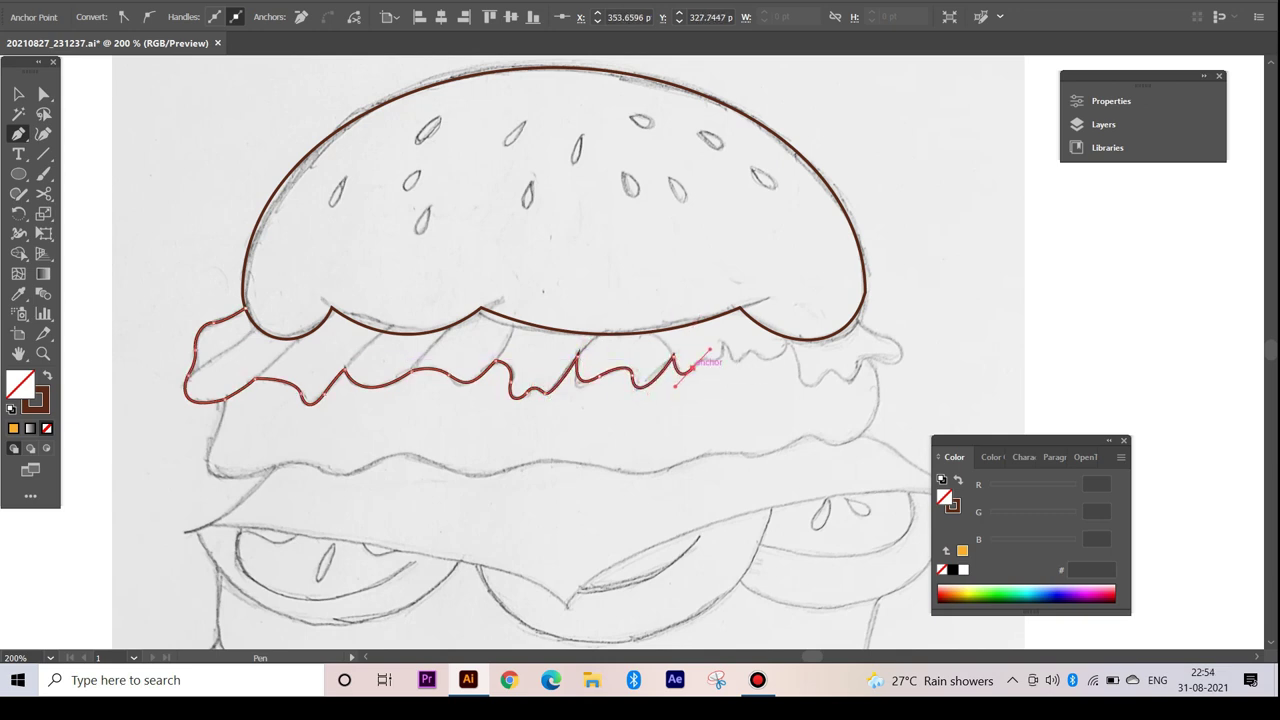
{"action": "left_click_drag", "start_coordinate": [762, 362], "coordinate": [789, 334]}
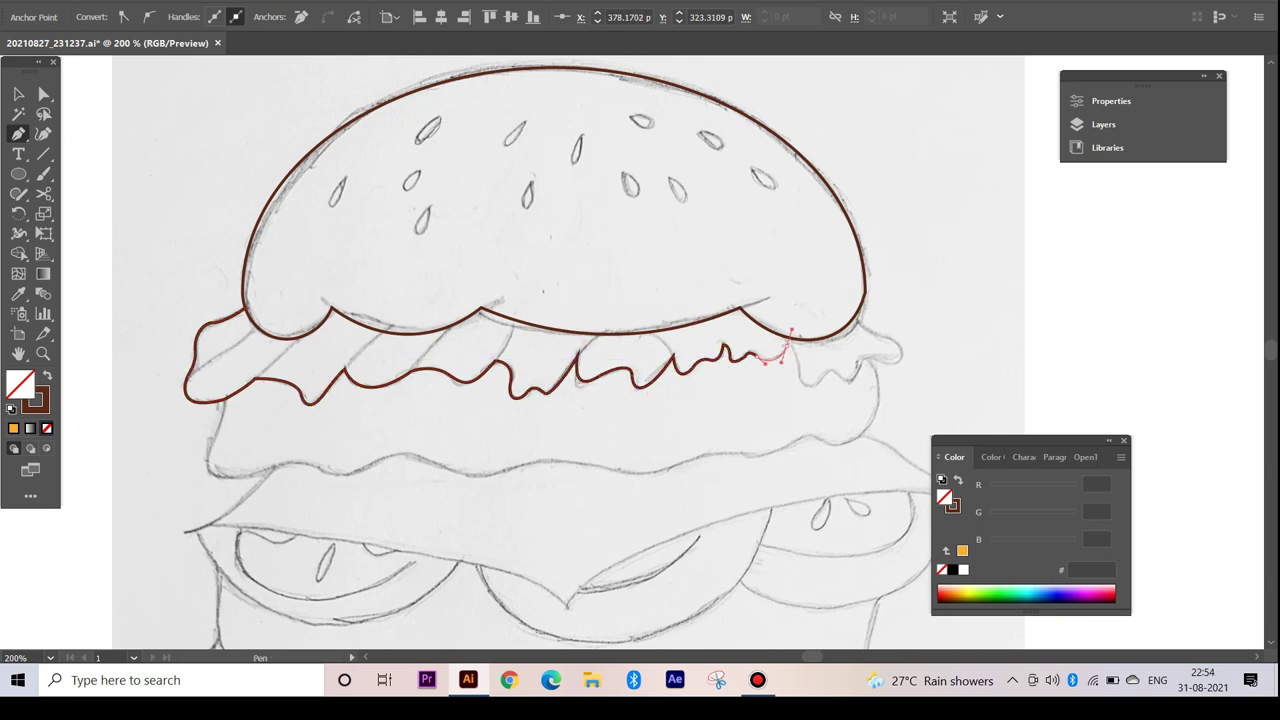
{"action": "mouse_move", "coordinate": [850, 380]}
{"action": "left_mouse_down"}
{"action": "mouse_move", "coordinate": [902, 335]}
{"action": "mouse_move", "coordinate": [830, 300]}
{"action": "left_mouse_up"}
{"action": "left_click_drag", "start_coordinate": [740, 310], "coordinate": [692, 268]}
{"action": "left_click_drag", "start_coordinate": [245, 310], "coordinate": [289, 372]}
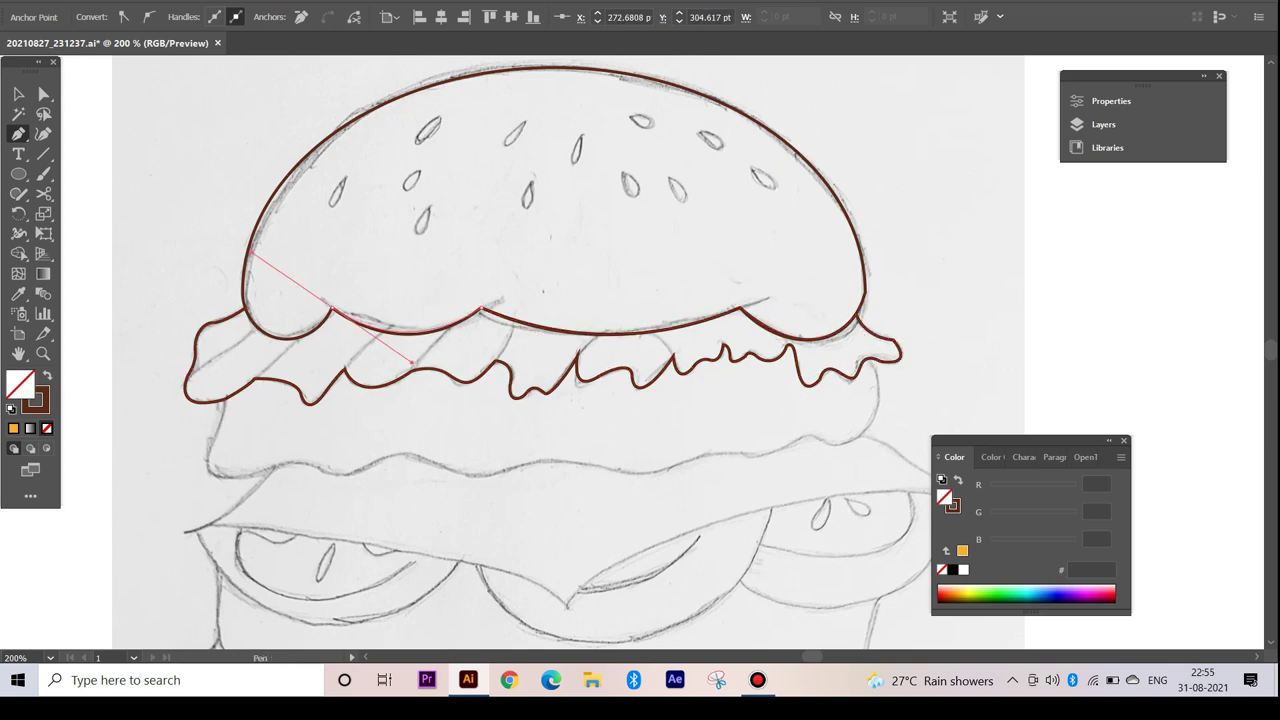
{"action": "scroll", "coordinate": [289, 372], "scroll_direction": "down", "scroll_amount": 4}
- Pen-trace the upper patty outline over the sketch
{"action": "scroll", "coordinate": [400, 330], "scroll_direction": "up", "scroll_amount": 4}
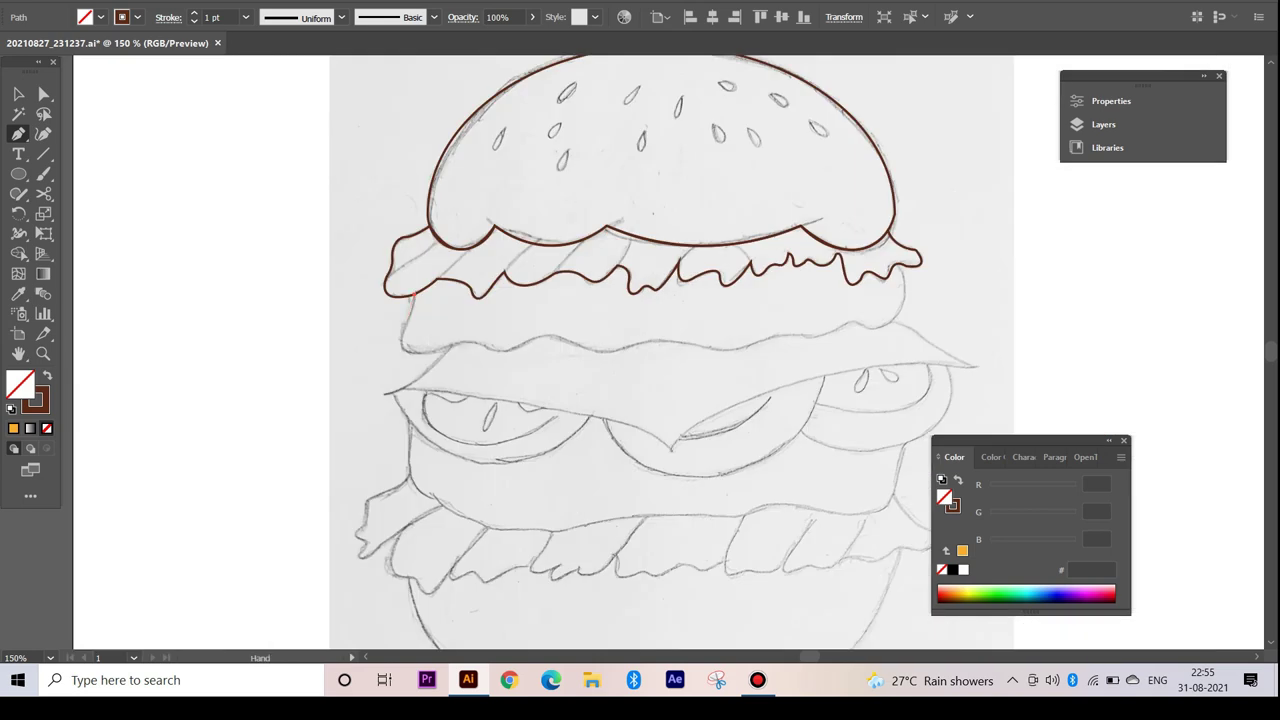
{"action": "left_click", "coordinate": [410, 296]}
{"action": "left_click", "coordinate": [407, 323]}
{"action": "left_click", "coordinate": [393, 345]}
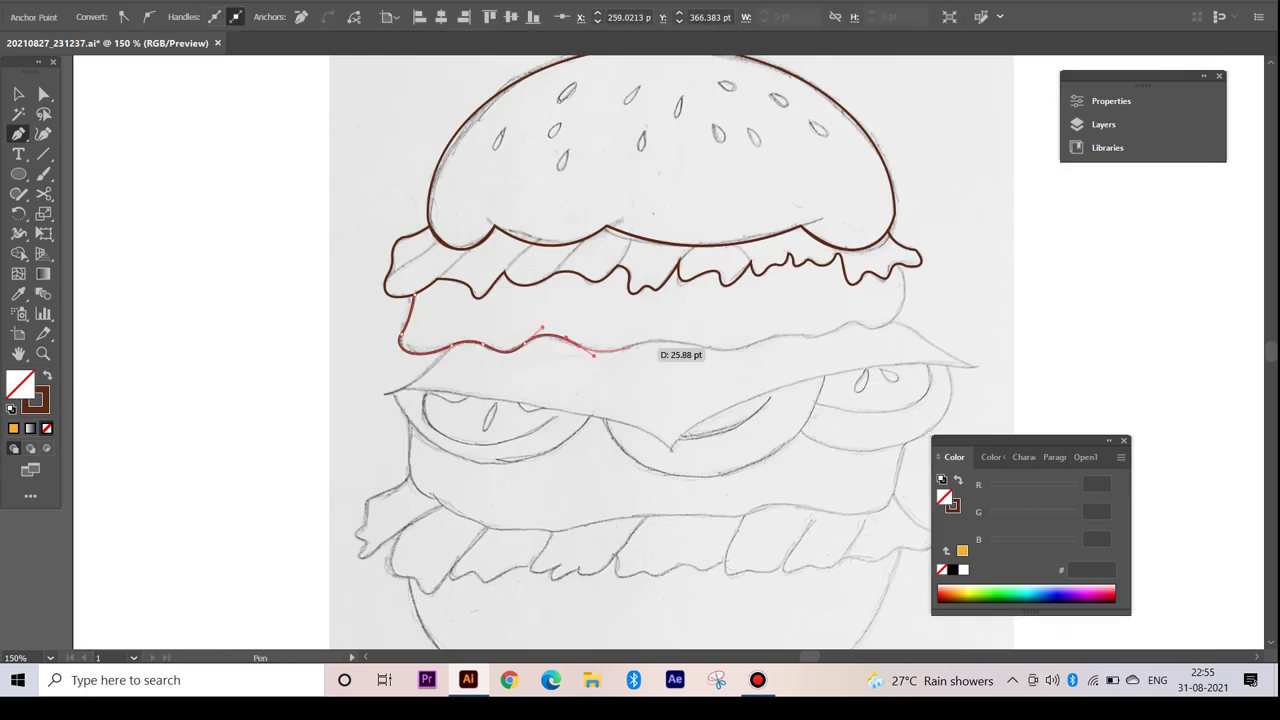
{"action": "left_click", "coordinate": [905, 266]}
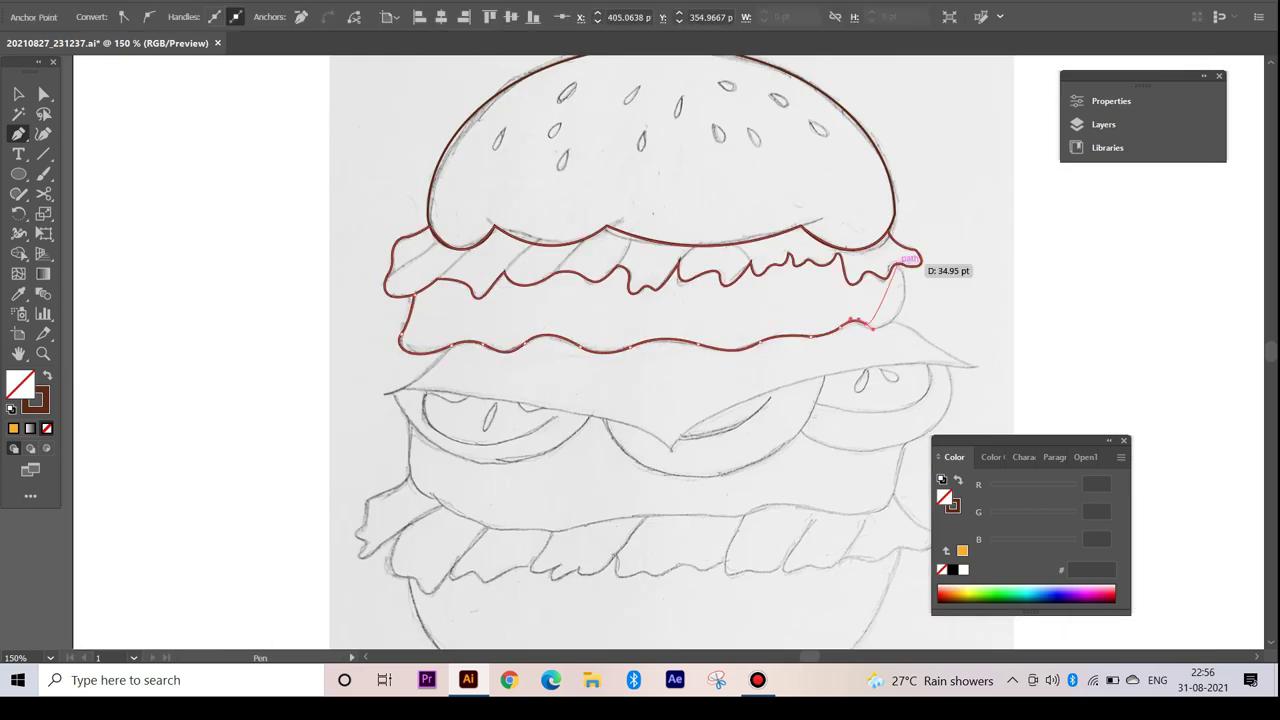
{"action": "left_click", "coordinate": [418, 290]}
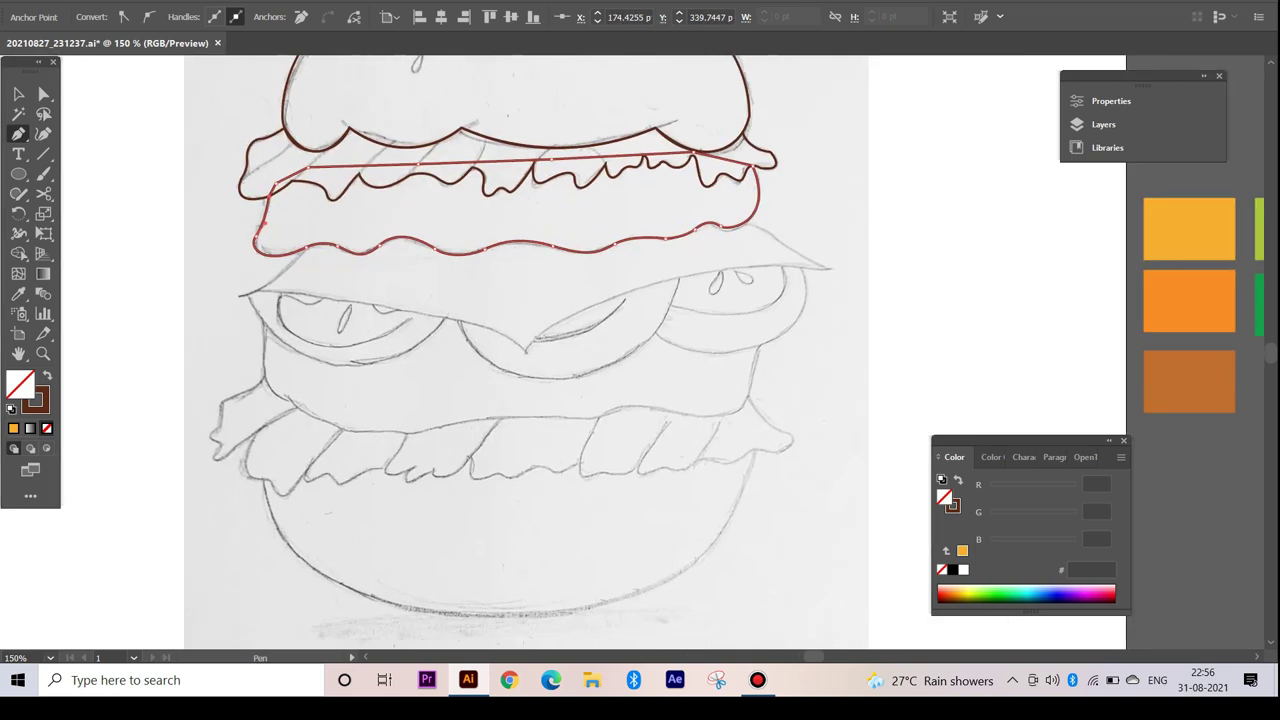
- Trace the pointed cheese slice with the Pen tool
{"action": "left_click", "coordinate": [300, 252]}
{"action": "left_click", "coordinate": [240, 296]}
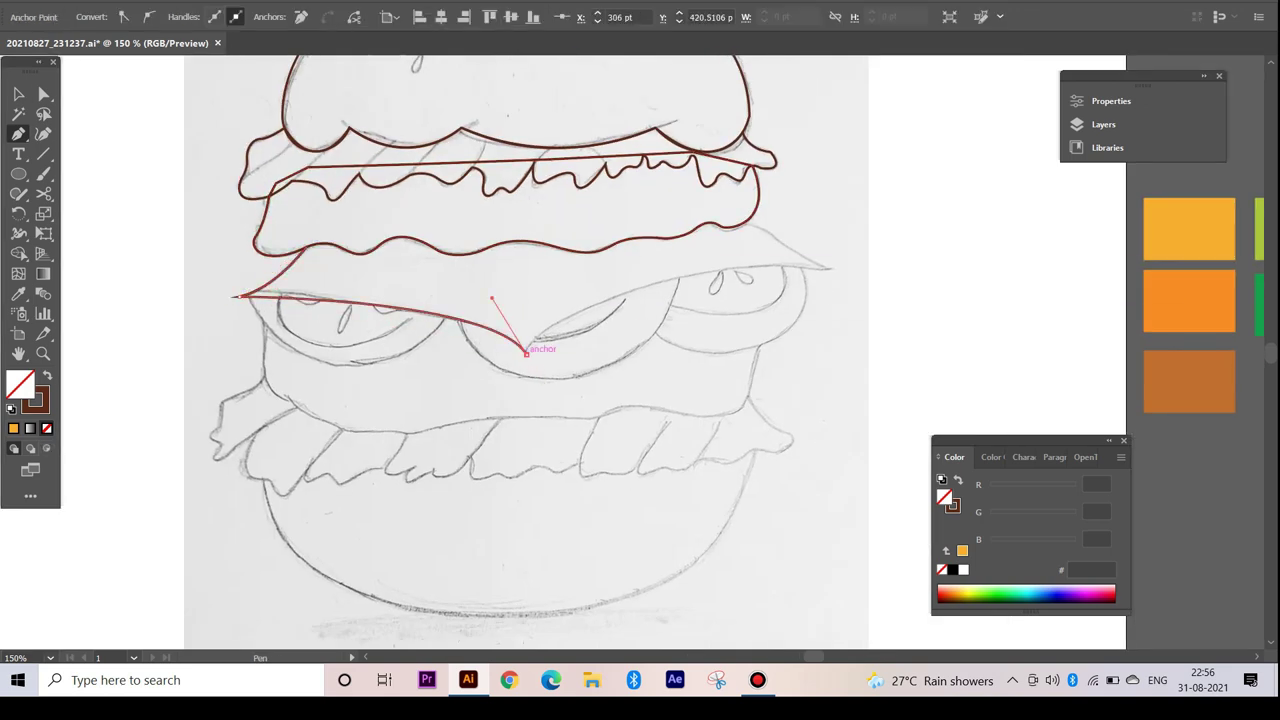
{"action": "left_click", "coordinate": [830, 268]}
{"action": "left_click", "coordinate": [745, 225]}
{"action": "left_click", "coordinate": [315, 234]}
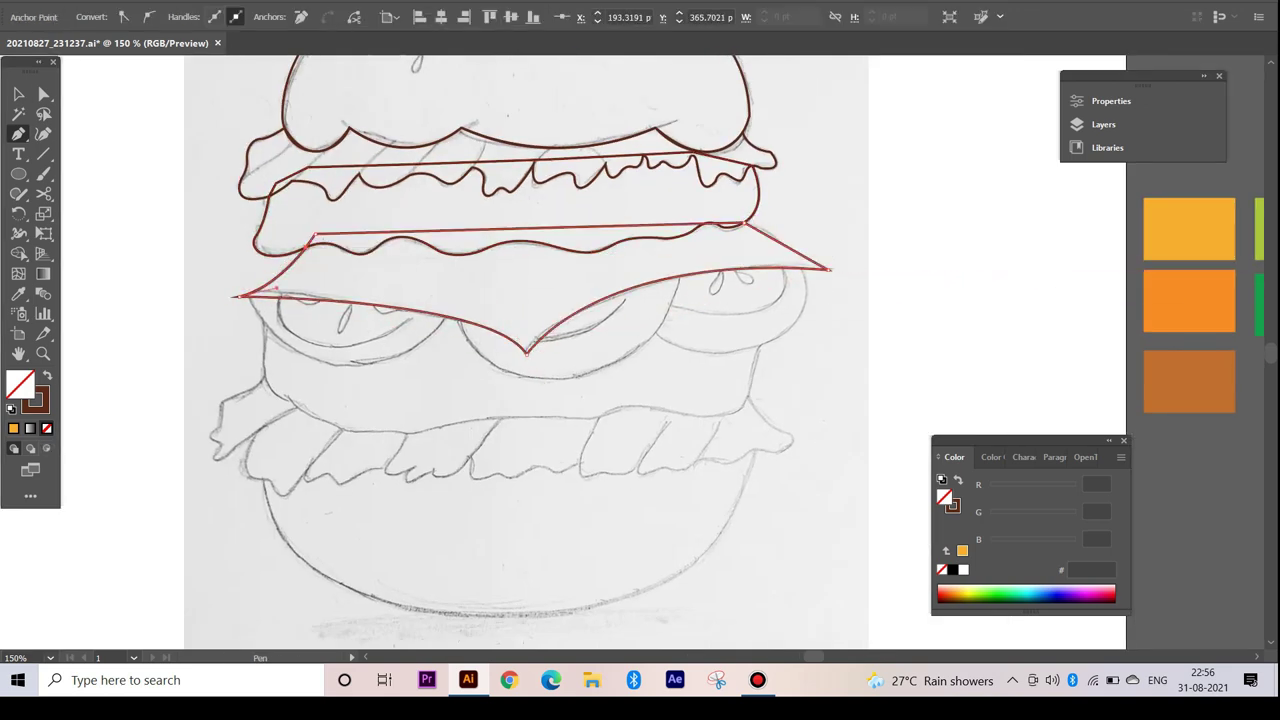
- Draw ellipses over the left, middle and right tomatoes, moving and tilting the middle one
{"action": "scroll", "coordinate": [528, 338], "scroll_direction": "down", "scroll_amount": 1}
{"action": "key", "text": "l"}
{"action": "left_click_drag", "start_coordinate": [247, 219], "coordinate": [431, 323]}
{"action": "left_click_drag", "start_coordinate": [457, 236], "coordinate": [657, 334]}
{"action": "key", "text": "v"}
{"action": "left_click_drag", "start_coordinate": [564, 283], "coordinate": [562, 270]}
{"action": "left_click_drag", "start_coordinate": [672, 280], "coordinate": [676, 242]}
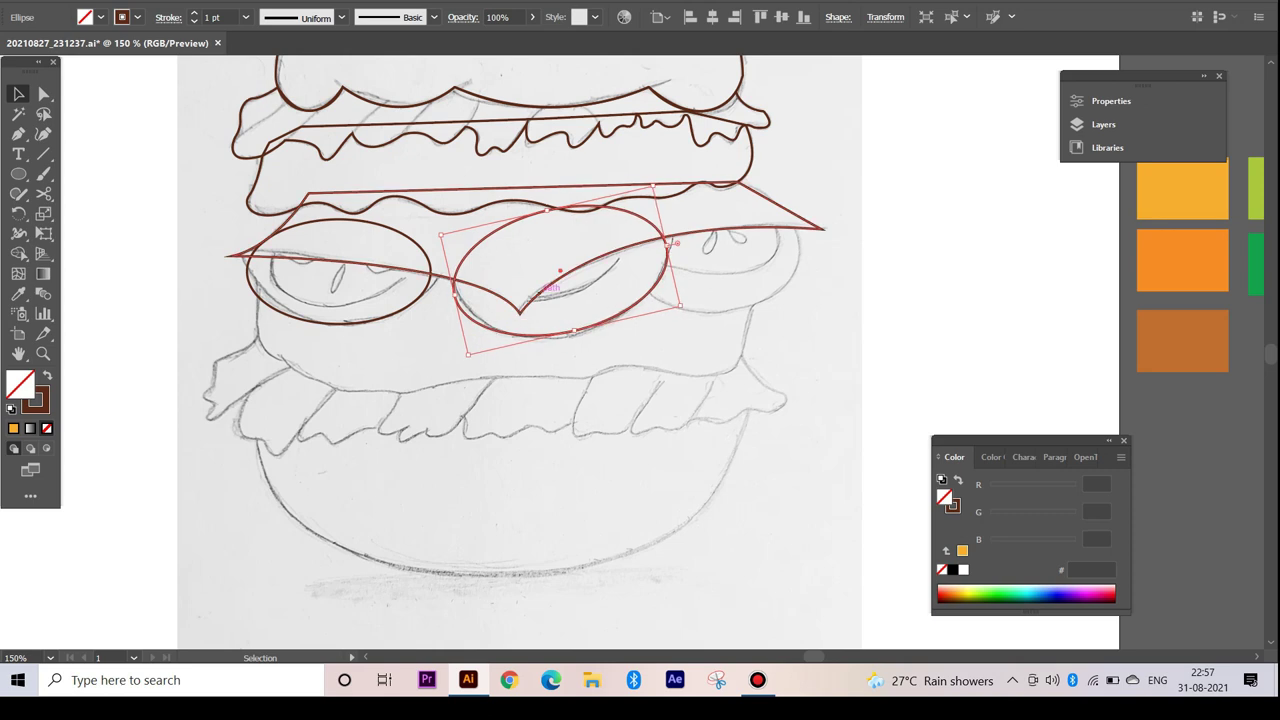
{"action": "key", "text": "ctrl+shift+a"}
{"action": "left_click_drag", "start_coordinate": [562, 228], "coordinate": [714, 322]}
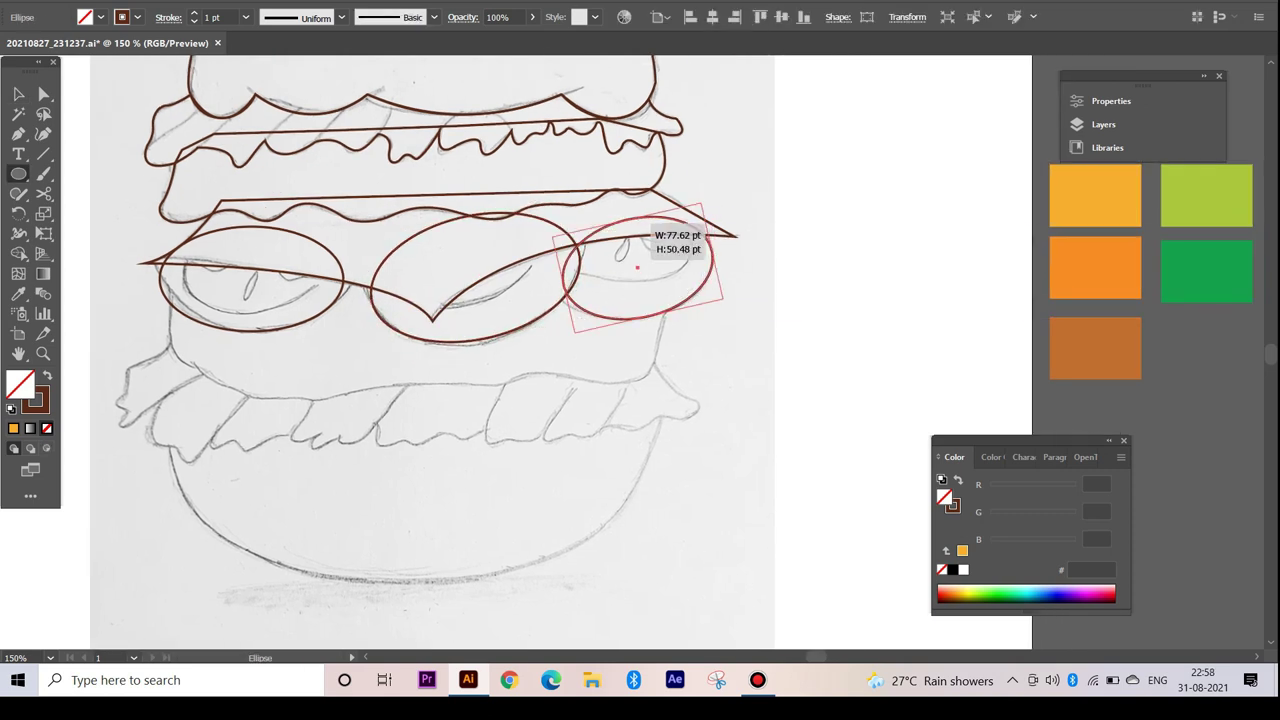
- Begin pen-tracing the lower patty's curved left side
{"action": "key", "text": "p"}
{"action": "left_click", "coordinate": [288, 318]}
{"action": "left_click_drag", "start_coordinate": [311, 382], "coordinate": [345, 404]}
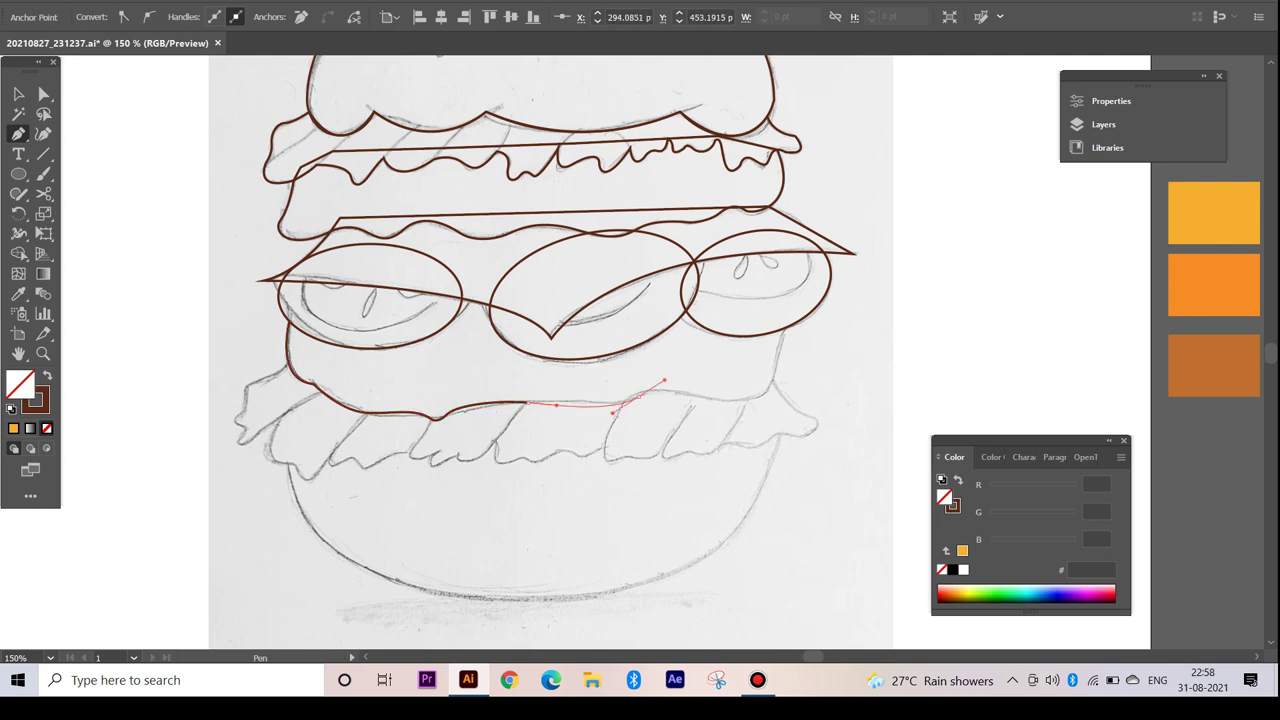
- Complete the lower patty outline and pen-trace the closed lower lettuce layer
{"action": "left_click_drag", "start_coordinate": [783, 333], "coordinate": [691, 310]}
{"action": "left_click", "coordinate": [550, 340]}
{"action": "scroll", "coordinate": [320, 330], "scroll_direction": "down", "scroll_amount": 2}
{"action": "left_click", "coordinate": [285, 282]}
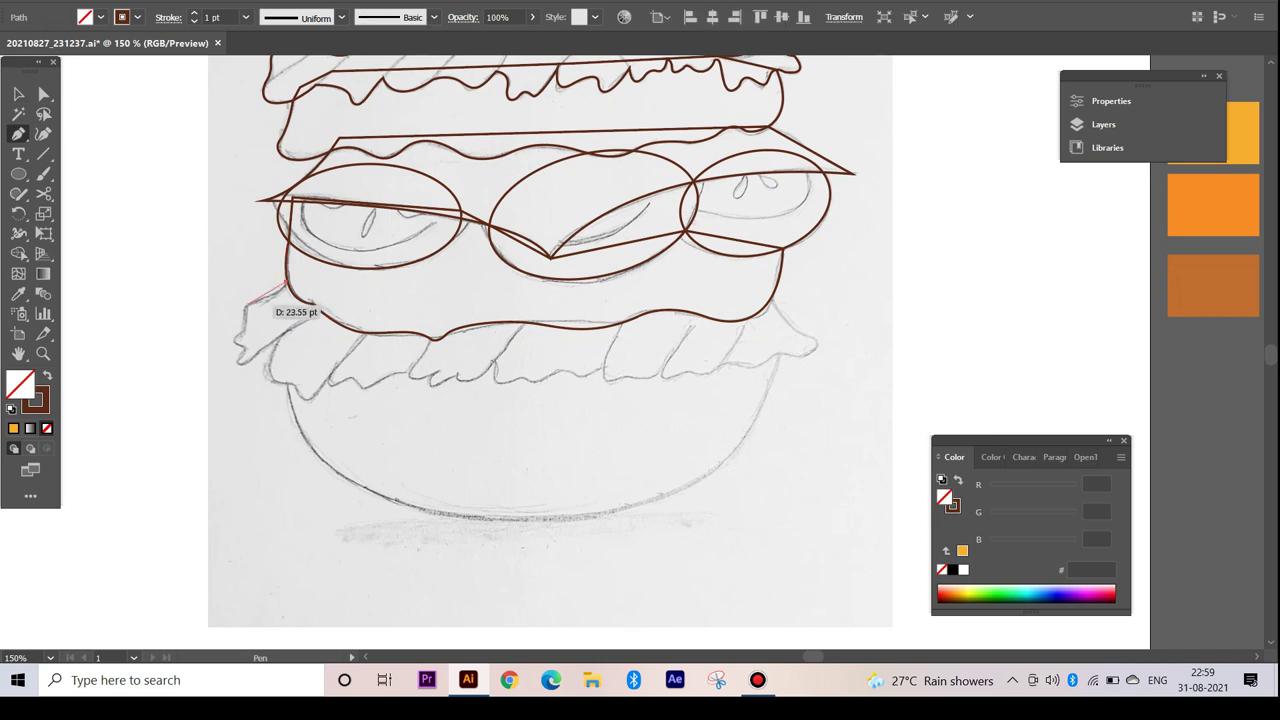
{"action": "left_click_drag", "start_coordinate": [246, 304], "coordinate": [238, 338]}
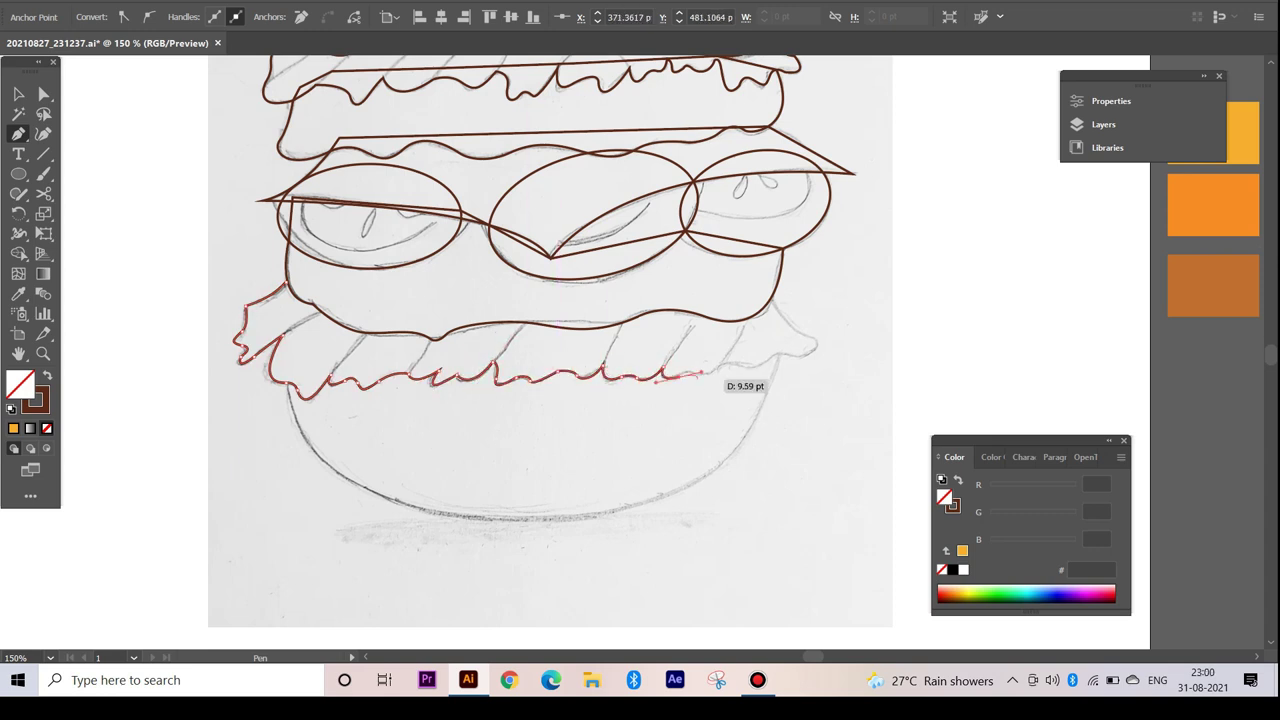
{"action": "left_click", "coordinate": [812, 345]}
{"action": "left_click", "coordinate": [775, 290]}
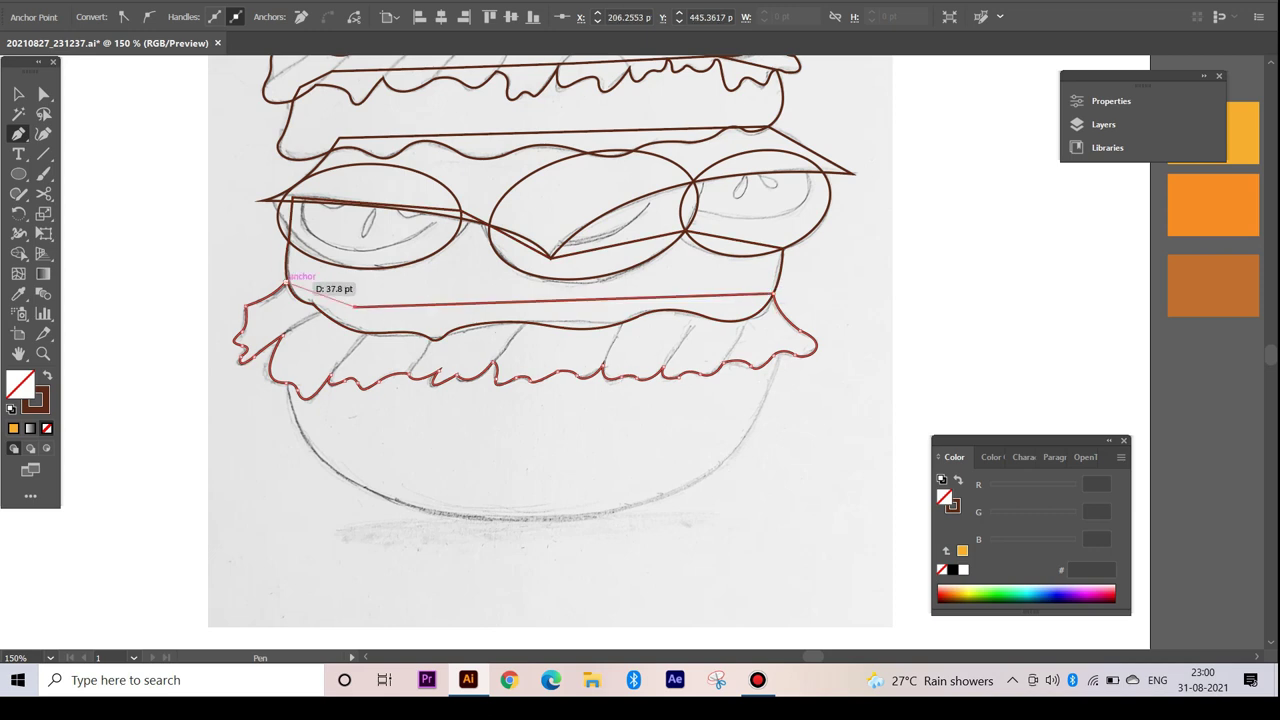
{"action": "left_click", "coordinate": [285, 282]}
{"action": "key", "text": "v"}
- Draw and fit a large ellipse over the bottom bun, then zoom out and select everything
{"action": "key", "text": "l"}
{"action": "left_click_drag", "start_coordinate": [243, 314], "coordinate": [771, 471]}
{"action": "left_click_drag", "start_coordinate": [507, 314], "coordinate": [493, 165]}
{"action": "left_click_drag", "start_coordinate": [771, 320], "coordinate": [745, 320]}
{"action": "key", "text": "v"}
{"action": "key", "text": "ctrl+0"}
{"action": "key", "text": "ctrl+minus"}
{"action": "key", "text": "ctrl+a"}
- Fill the selected paths with a dark swatch colour and draw a shading curve across the top bun
{"action": "double_click", "coordinate": [20, 385]}
{"action": "left_click", "coordinate": [1077, 86]}
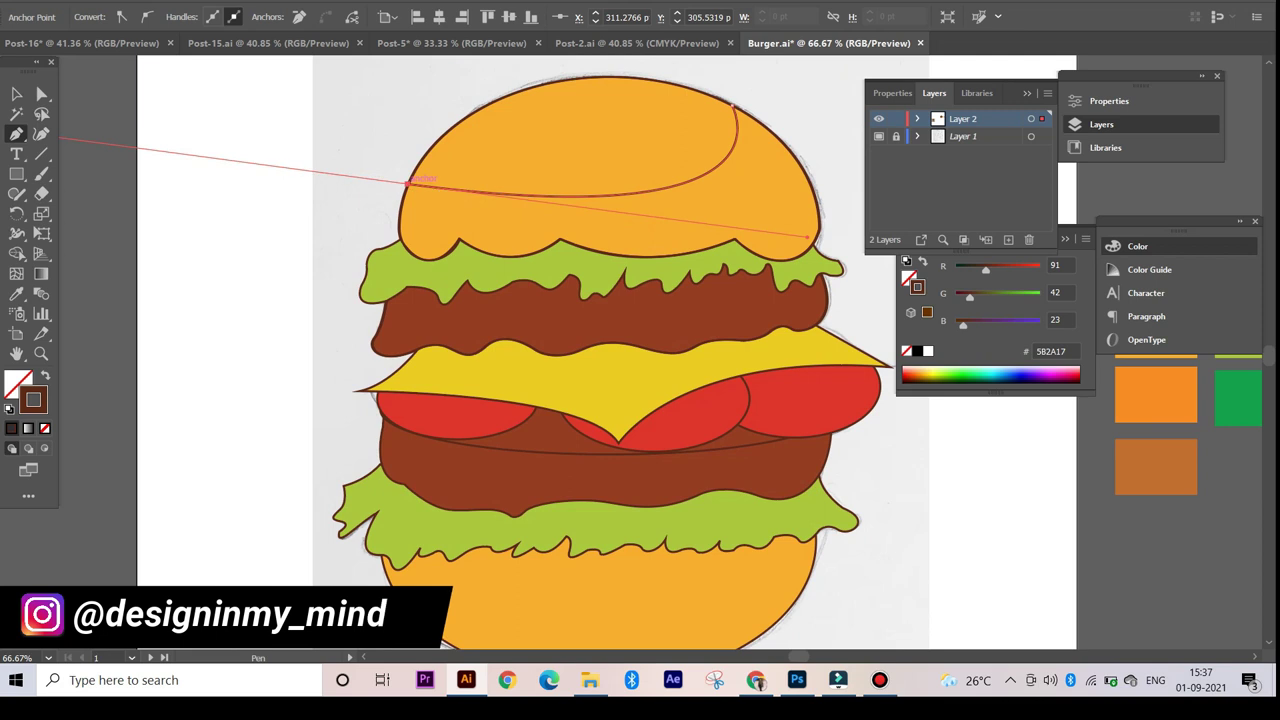
{"action": "left_click_drag", "start_coordinate": [407, 183], "coordinate": [420, 215]}
{"action": "left_click_drag", "start_coordinate": [437, 258], "coordinate": [455, 240]}
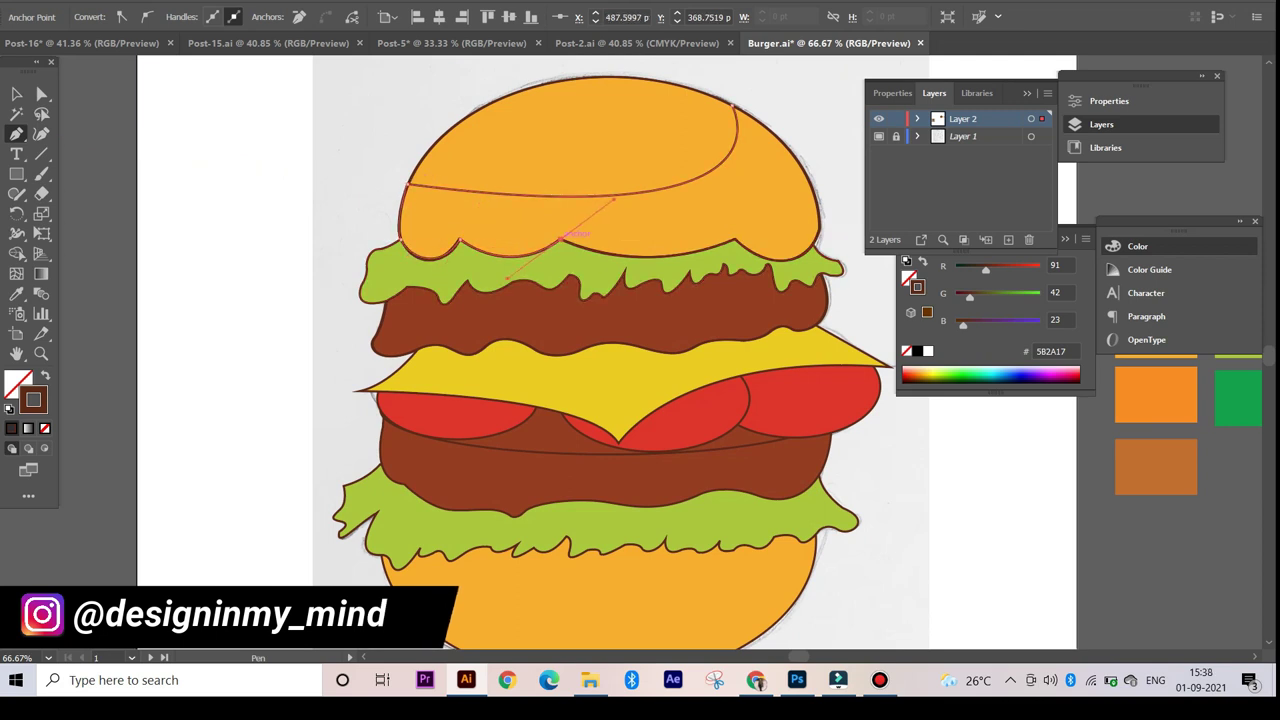
{"action": "left_click_drag", "start_coordinate": [822, 200], "coordinate": [685, 355]}
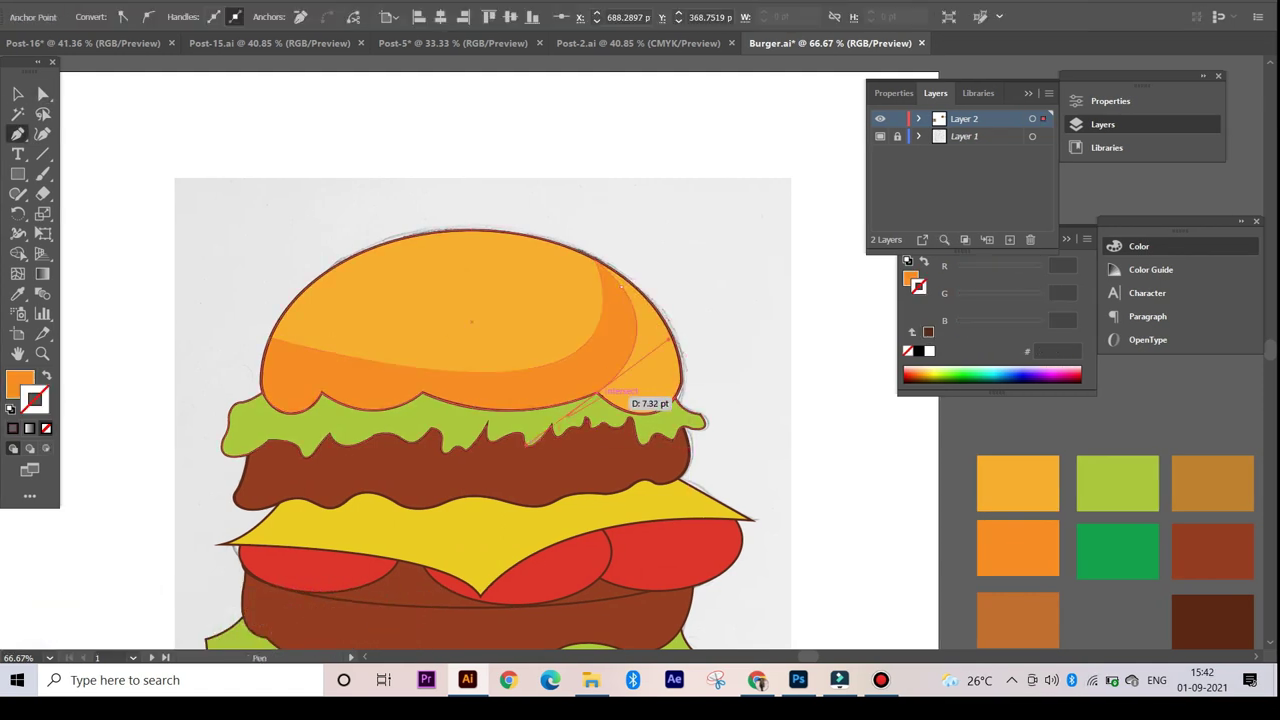
- Draw a white highlight curve on the top bun and adjust its anchor
{"action": "mouse_move", "coordinate": [462, 274]}
{"action": "left_mouse_down"}
{"action": "mouse_move", "coordinate": [440, 268]}
{"action": "mouse_move", "coordinate": [463, 275]}
{"action": "left_mouse_up"}
{"action": "left_click", "coordinate": [315, 321]}
{"action": "key", "text": "a"}
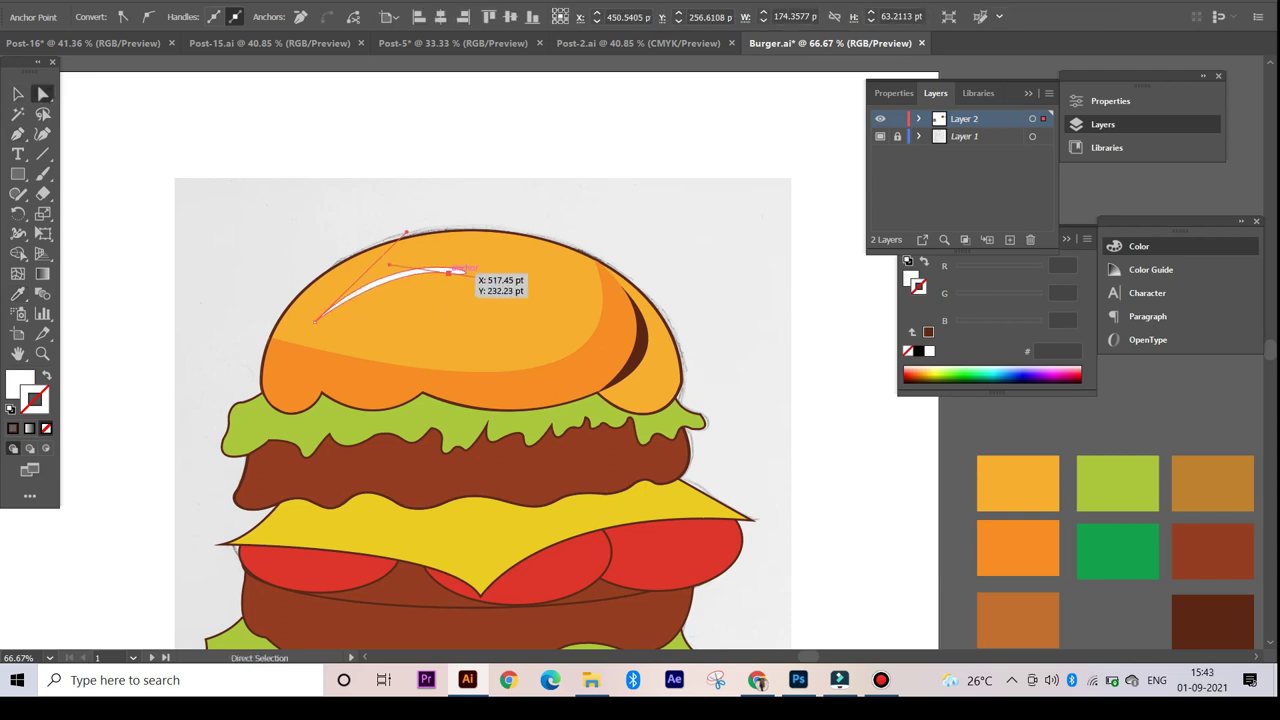
{"action": "key", "text": "p"}
{"action": "scroll", "coordinate": [310, 357], "scroll_direction": "down", "scroll_amount": 1}
- Set a brown 2 pt stroke with no fill and, in Outline view, start a path along the lettuce edge
{"action": "key", "text": "i"}
{"action": "left_click", "coordinate": [399, 358]}
{"action": "key", "text": "p"}
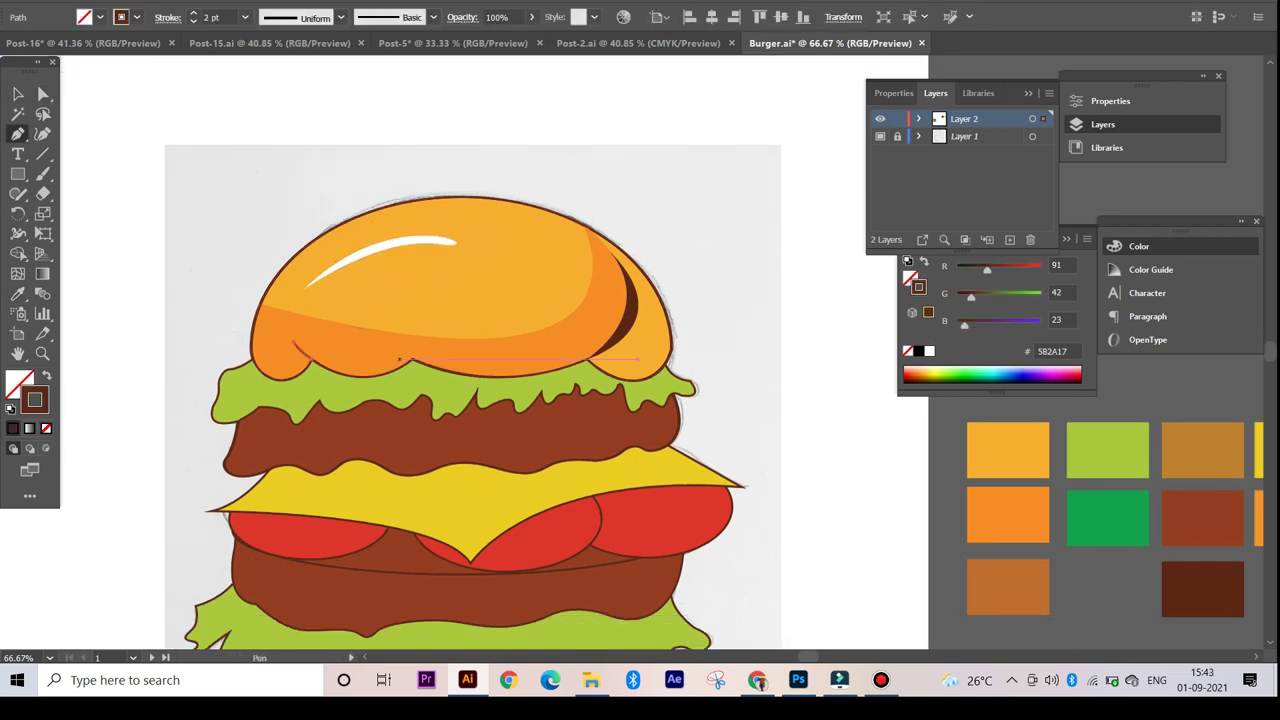
{"action": "key", "text": "ctrl+y"}
{"action": "left_click_drag", "start_coordinate": [334, 386], "coordinate": [342, 376]}
{"action": "left_click_drag", "start_coordinate": [494, 404], "coordinate": [505, 394]}
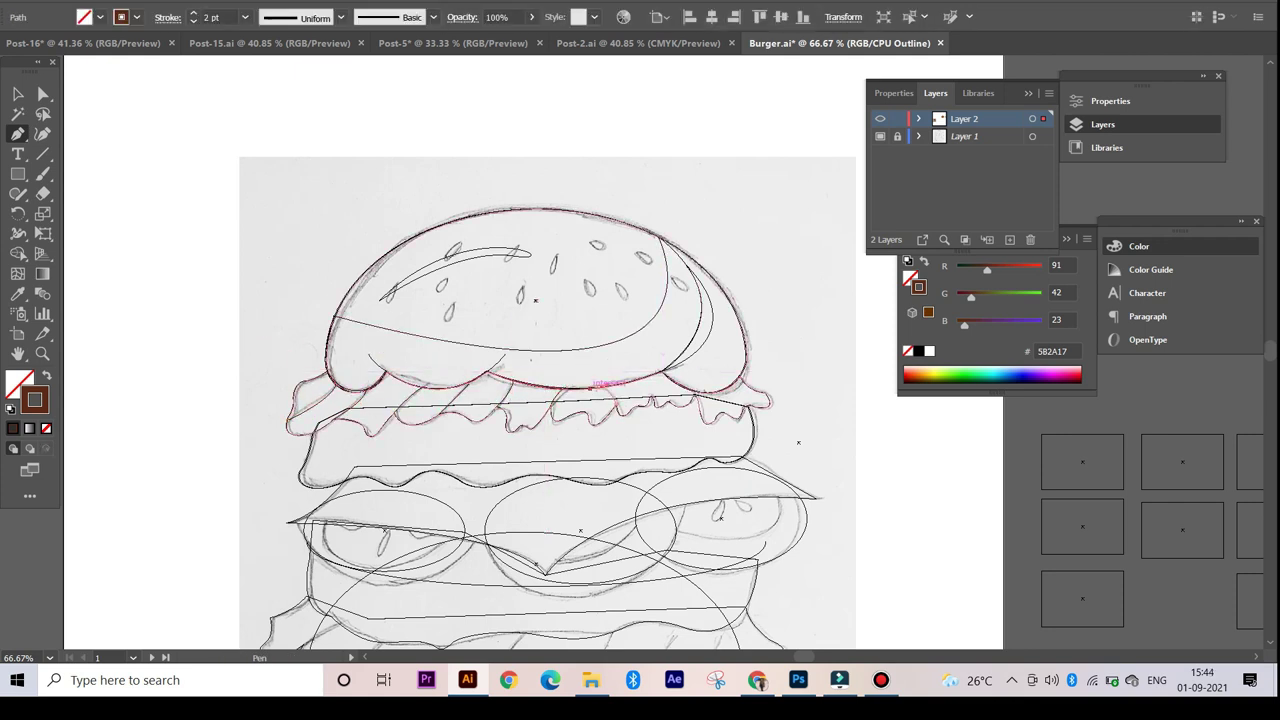
- Return to Preview and draw a white highlight on the left lettuce
{"action": "key", "text": "ctrl+y"}
{"action": "scroll", "coordinate": [585, 373], "scroll_direction": "up", "scroll_amount": 3}
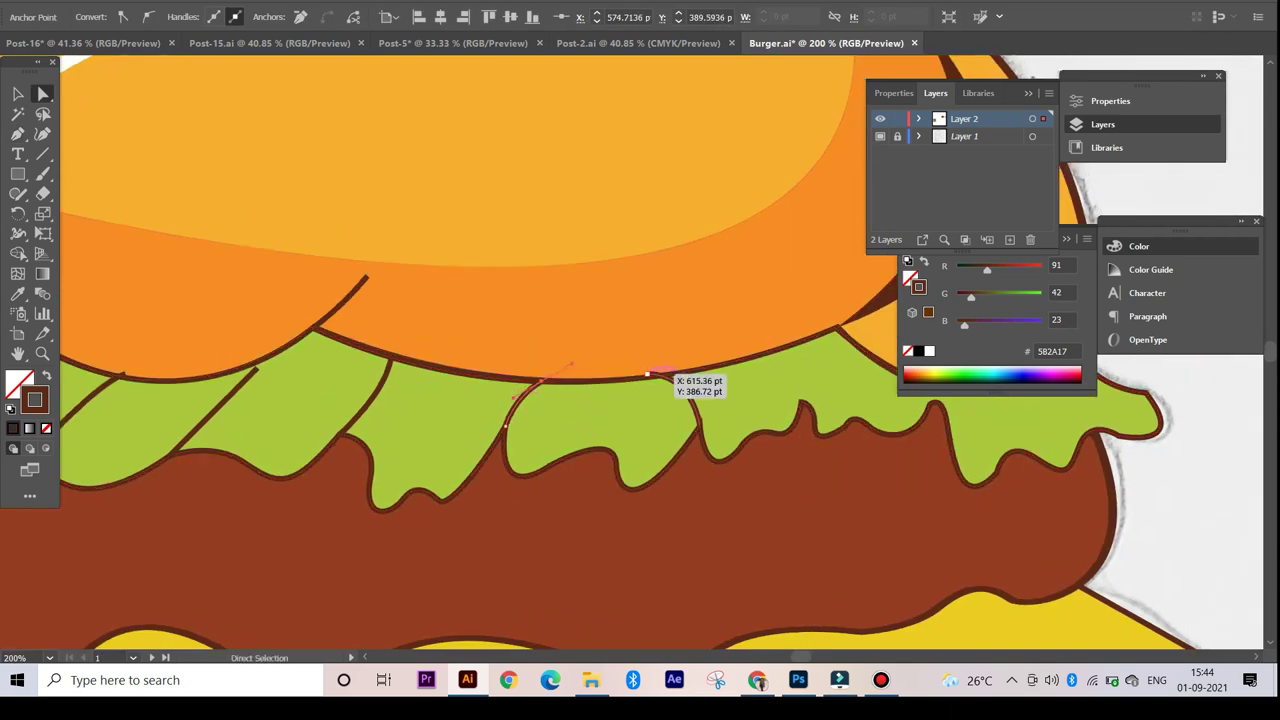
{"action": "scroll", "coordinate": [647, 374], "scroll_direction": "down", "scroll_amount": 2}
{"action": "scroll", "coordinate": [430, 460], "scroll_direction": "down", "scroll_amount": 1}
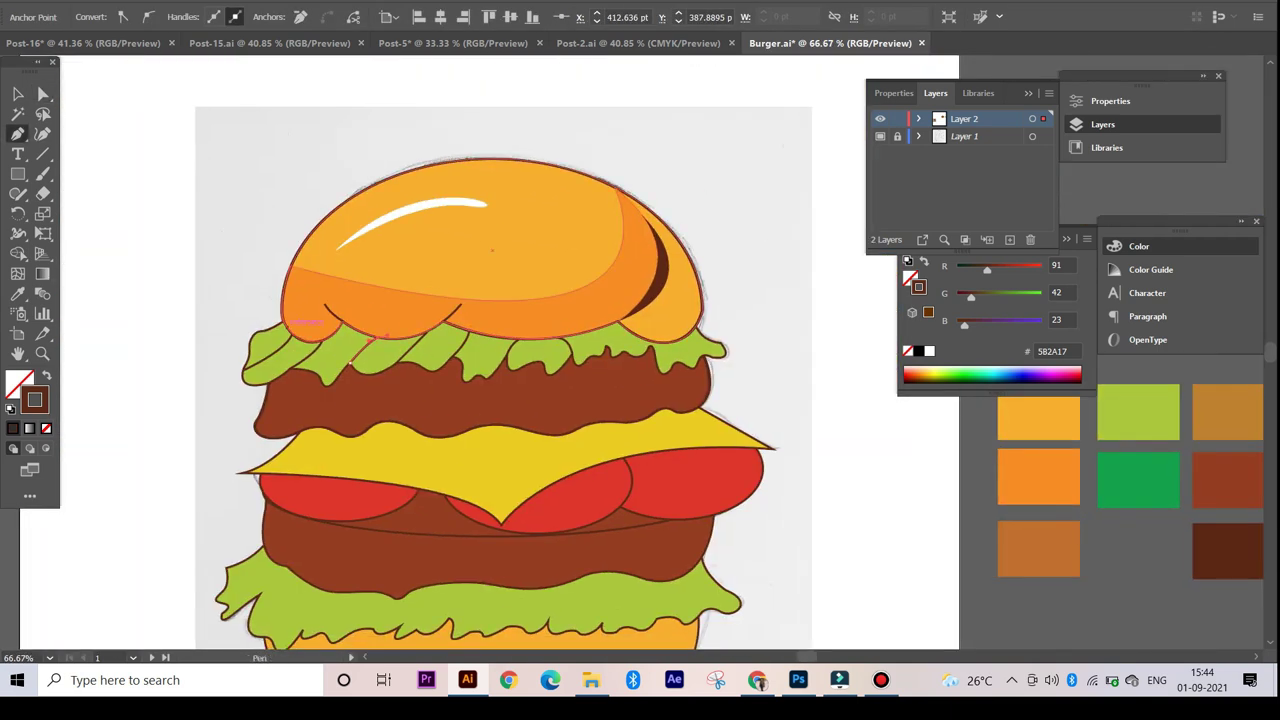
{"action": "mouse_move", "coordinate": [250, 371]}
{"action": "left_mouse_down"}
{"action": "mouse_move", "coordinate": [360, 356]}
{"action": "mouse_move", "coordinate": [330, 395]}
{"action": "left_mouse_up"}
{"action": "left_click", "coordinate": [322, 392], "text": "ctrl"}
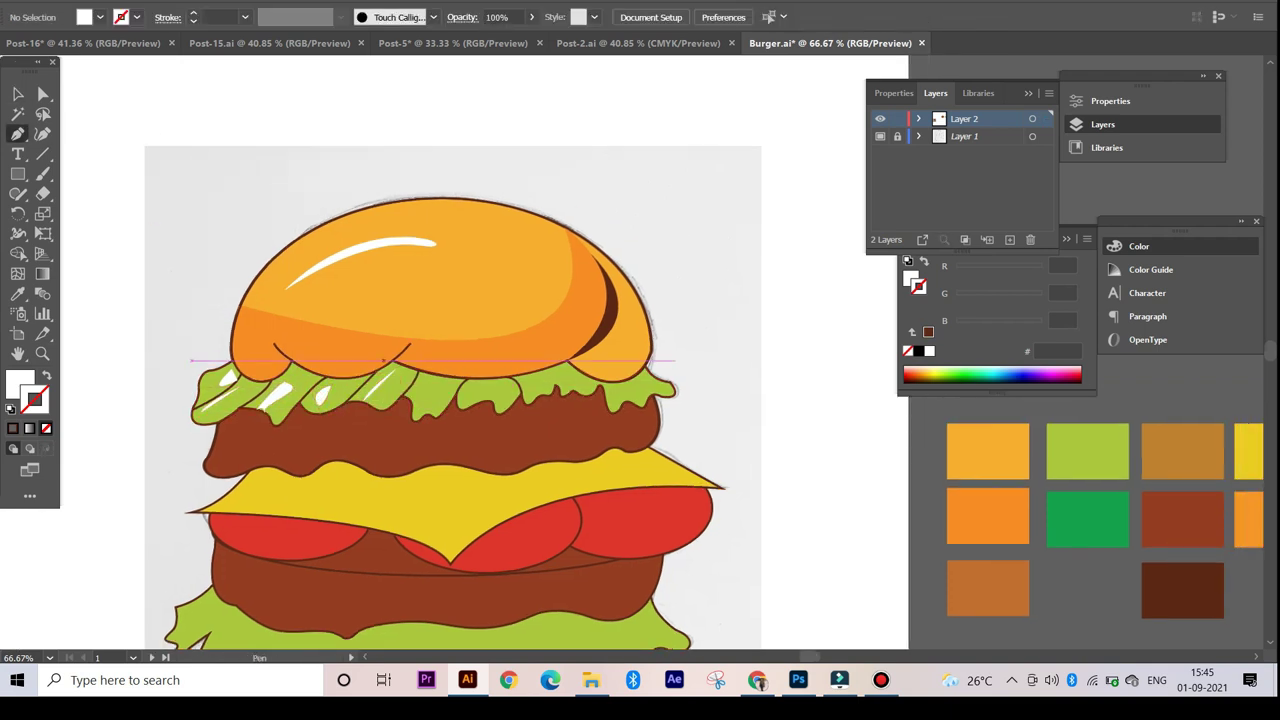
- Draw two dark green shading shapes on the lettuce under the bun
{"action": "left_click", "coordinate": [395, 382]}
{"action": "mouse_move", "coordinate": [417, 344]}
{"action": "left_mouse_down"}
{"action": "mouse_move", "coordinate": [157, 307]}
{"action": "mouse_move", "coordinate": [312, 313]}
{"action": "left_mouse_up"}
{"action": "left_click", "coordinate": [345, 350]}
{"action": "left_click", "coordinate": [325, 376]}
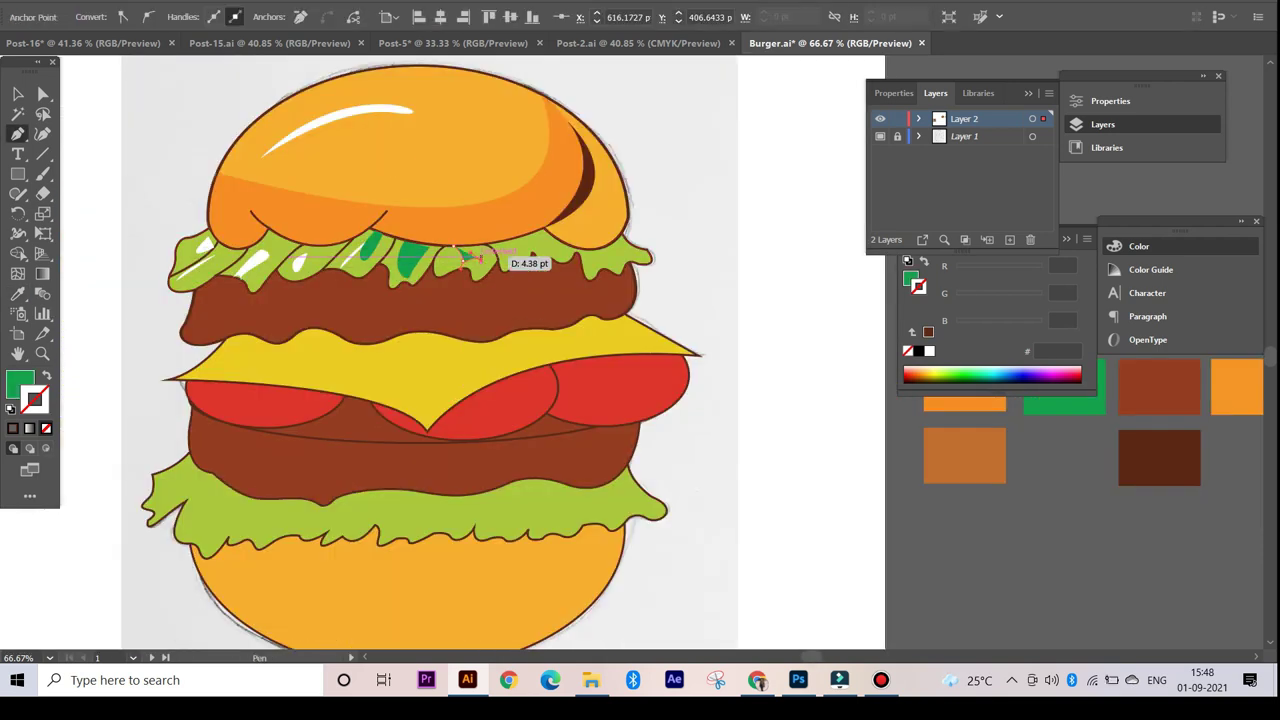
{"action": "left_click_drag", "start_coordinate": [469, 258], "coordinate": [475, 246]}
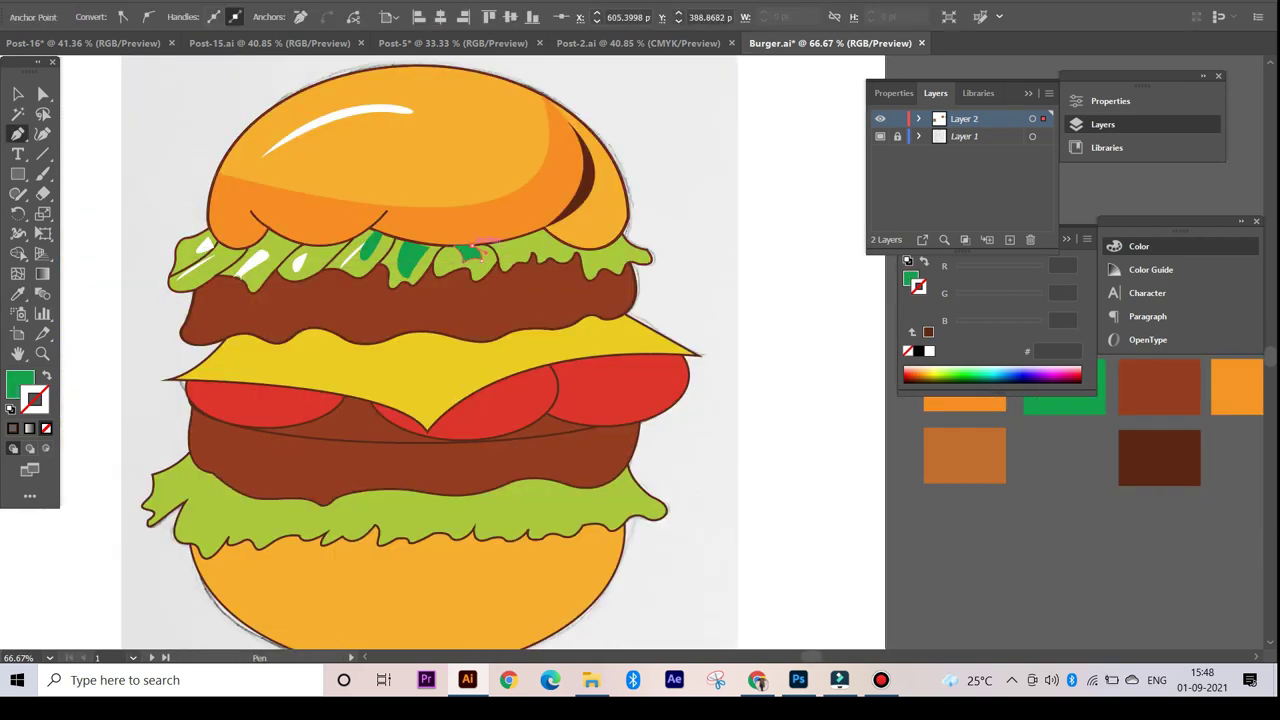
{"action": "left_click", "coordinate": [500, 253]}
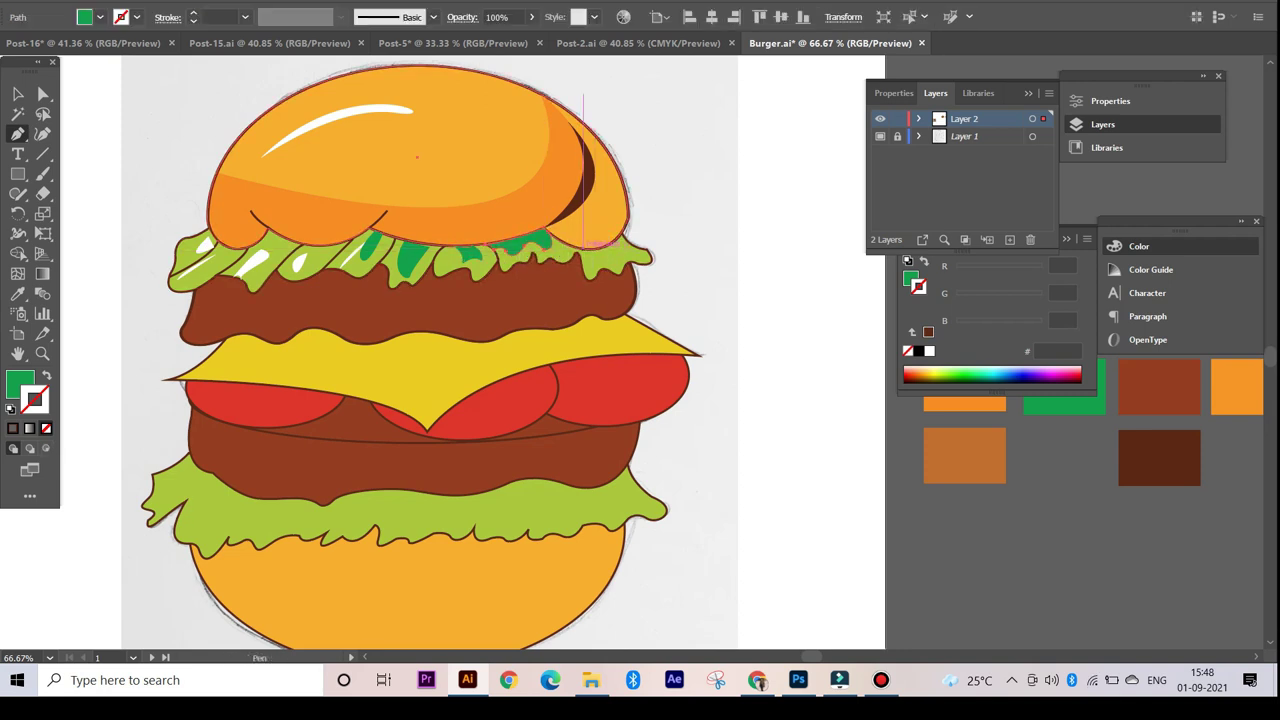
{"action": "left_click_drag", "start_coordinate": [578, 255], "coordinate": [633, 250]}
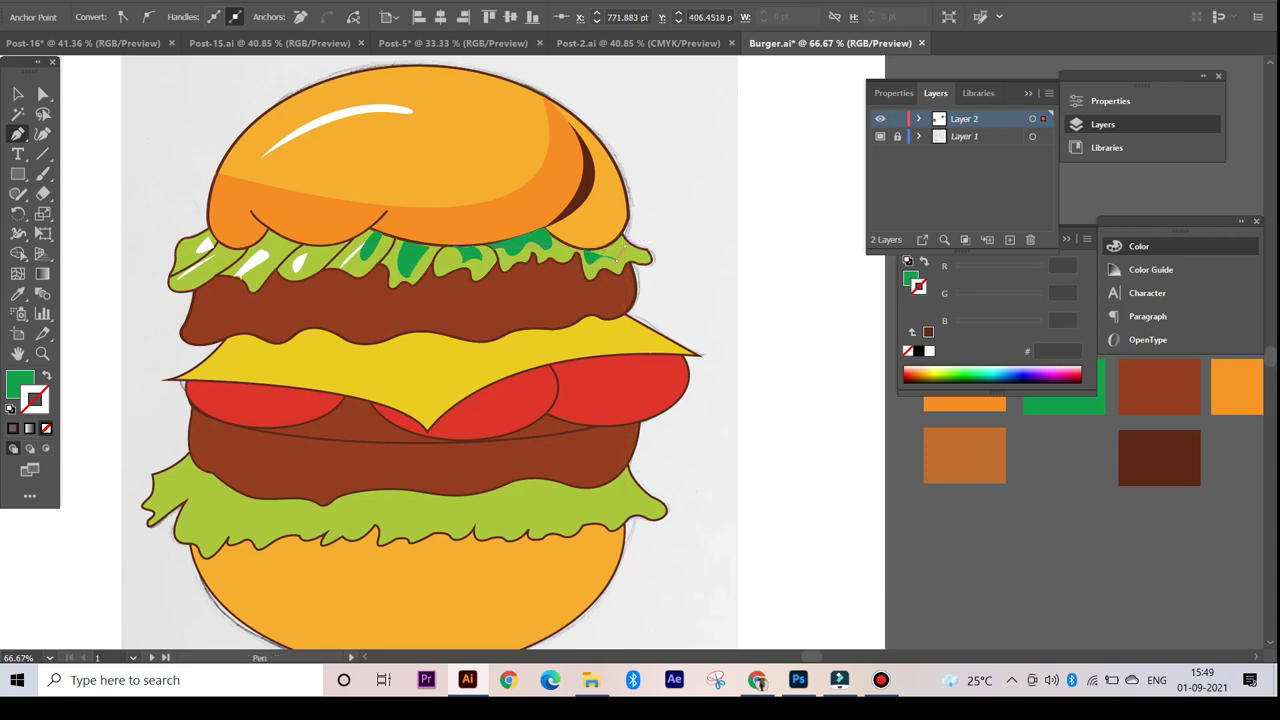
{"action": "left_click", "coordinate": [626, 242]}
{"action": "left_click", "coordinate": [612, 248]}
{"action": "key", "text": "v"}
{"action": "key", "text": "ctrl+shift+a"}
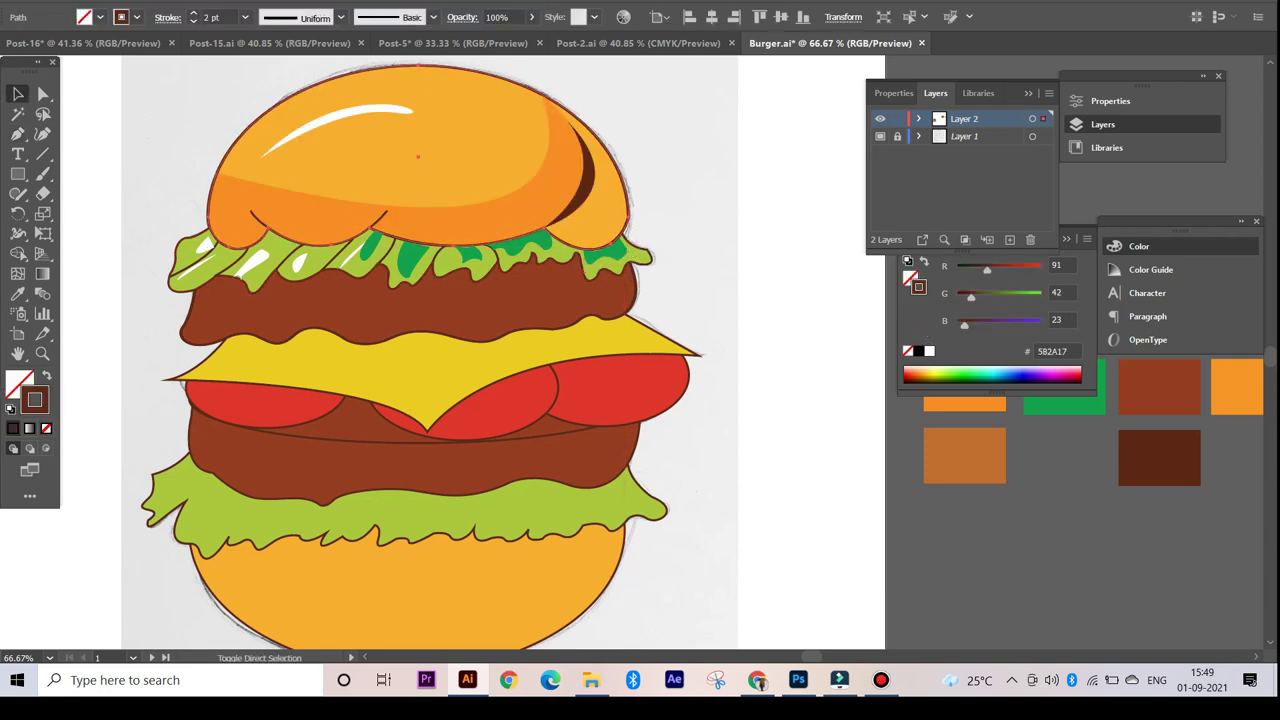
- Begin a highlight shape on the top patty's left side
{"action": "scroll", "coordinate": [430, 350], "scroll_direction": "left", "scroll_amount": 3}
{"action": "key", "text": "p"}
{"action": "left_click_drag", "start_coordinate": [300, 318], "coordinate": [348, 318]}
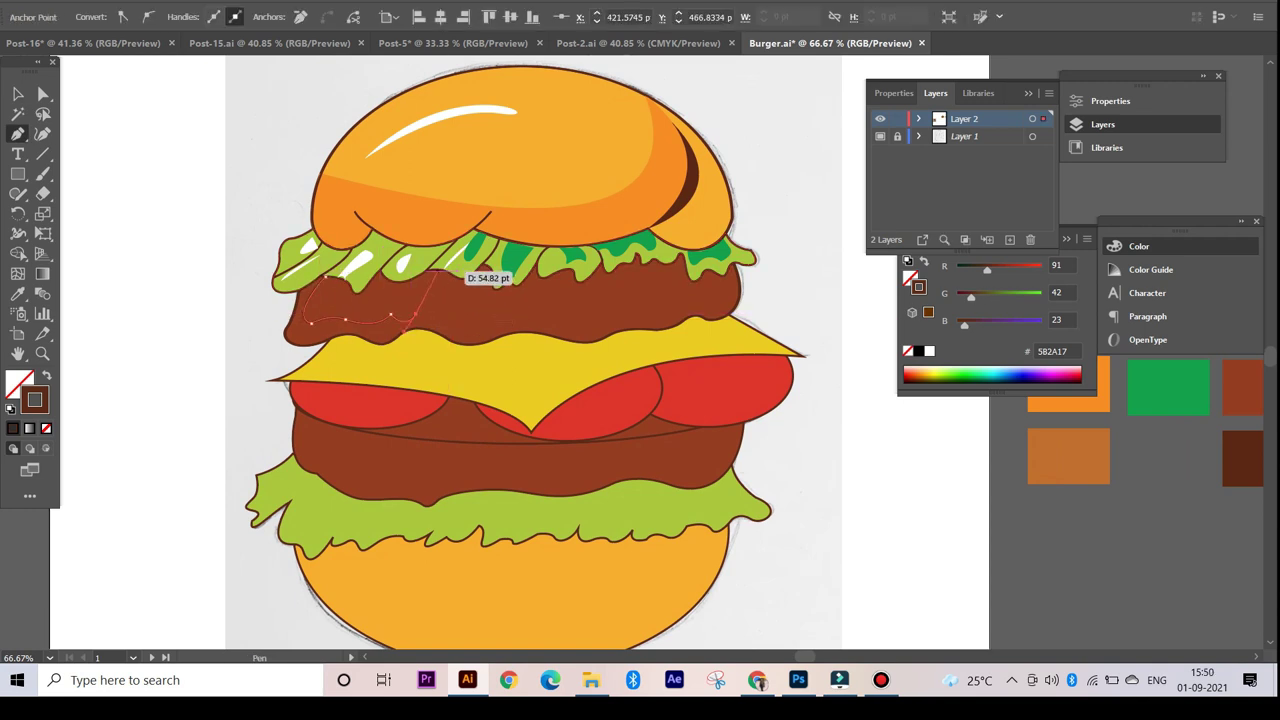
- Close the light-brown patty highlight and lower its opacity to 81%
{"action": "left_click", "coordinate": [326, 274]}
{"action": "left_click", "coordinate": [18, 94]}
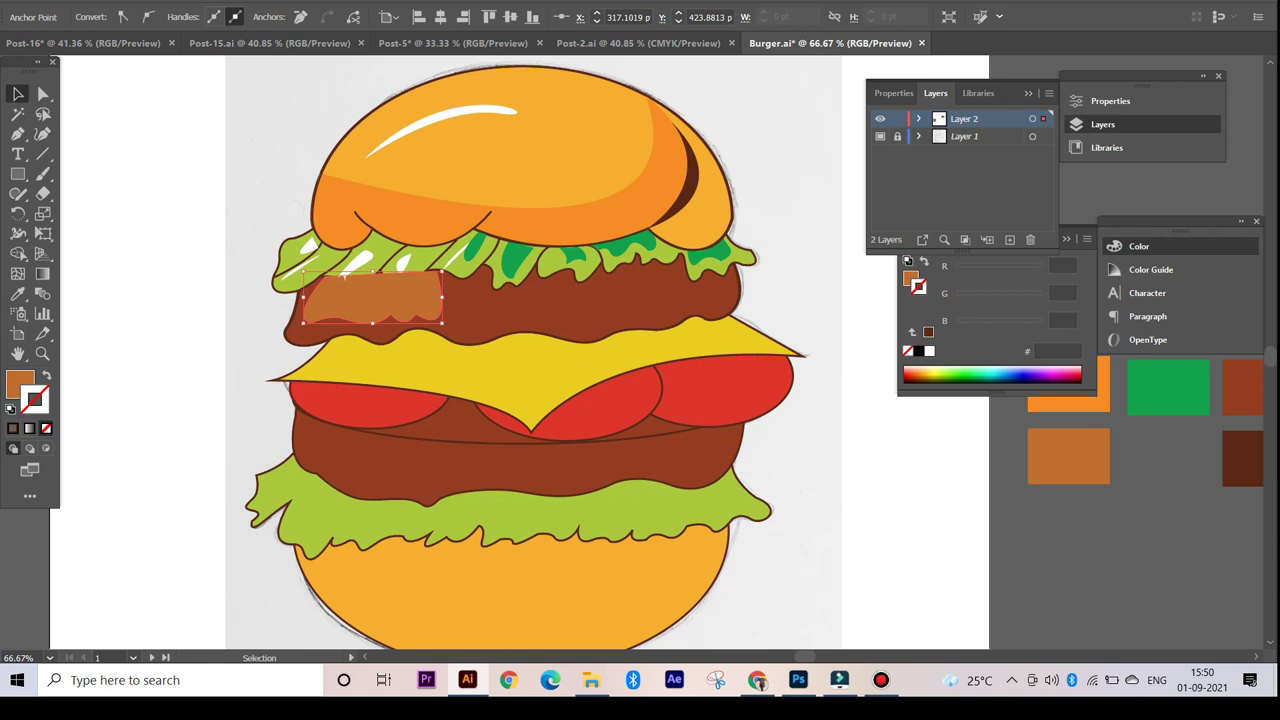
{"action": "right_click", "coordinate": [384, 304]}
{"action": "left_click", "coordinate": [531, 17]}
{"action": "left_click_drag", "start_coordinate": [535, 37], "coordinate": [516, 37]}
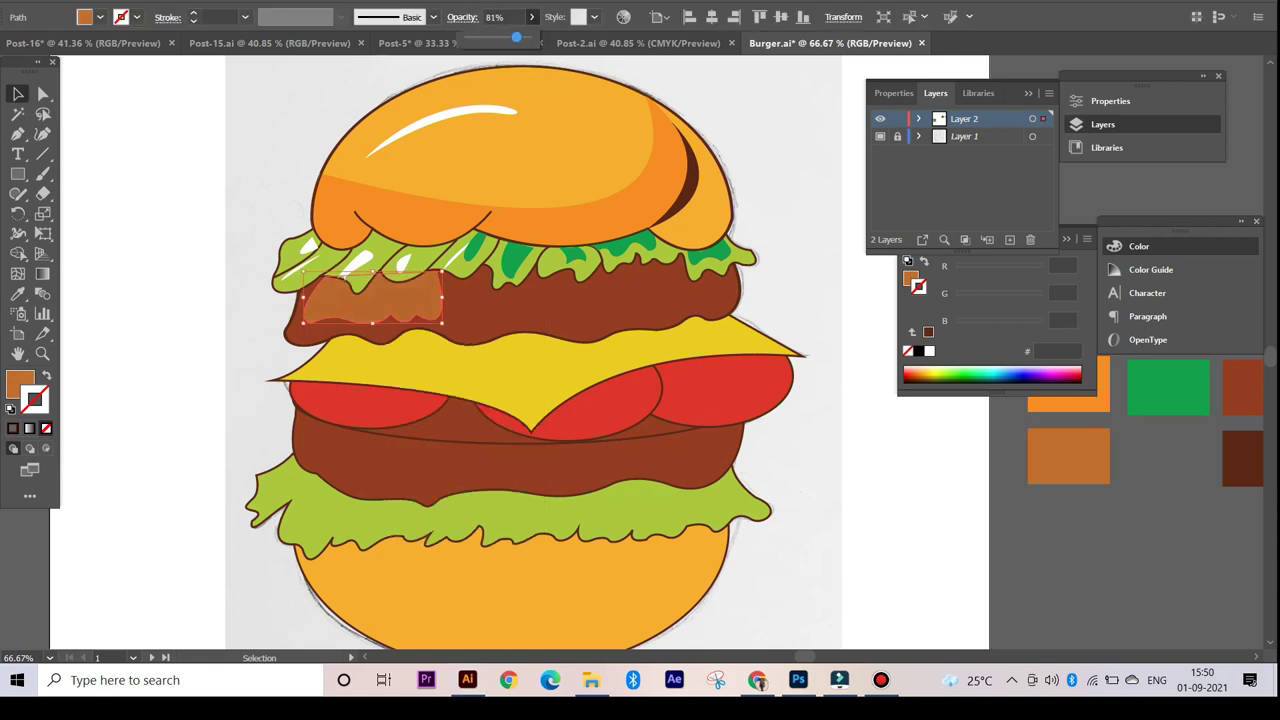
- Draw a dark brown shadow along the patty's right and bottom edges and resize it
{"action": "key", "text": "p"}
{"action": "left_click", "coordinate": [628, 264]}
{"action": "mouse_move", "coordinate": [622, 290]}
{"action": "left_mouse_down"}
{"action": "mouse_move", "coordinate": [600, 334]}
{"action": "mouse_move", "coordinate": [722, 305]}
{"action": "left_mouse_up"}
{"action": "left_click", "coordinate": [550, 332]}
{"action": "left_click", "coordinate": [738, 268]}
{"action": "left_click", "coordinate": [687, 248]}
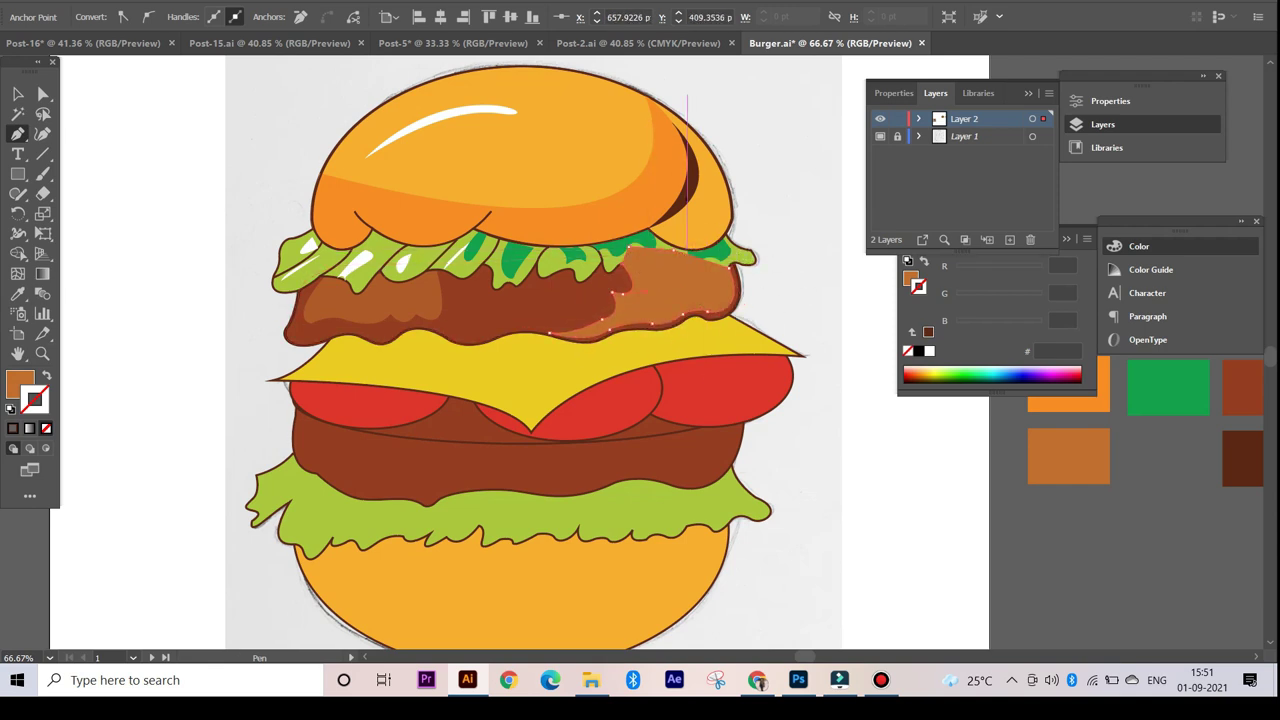
{"action": "left_click", "coordinate": [517, 270], "text": "ctrl"}
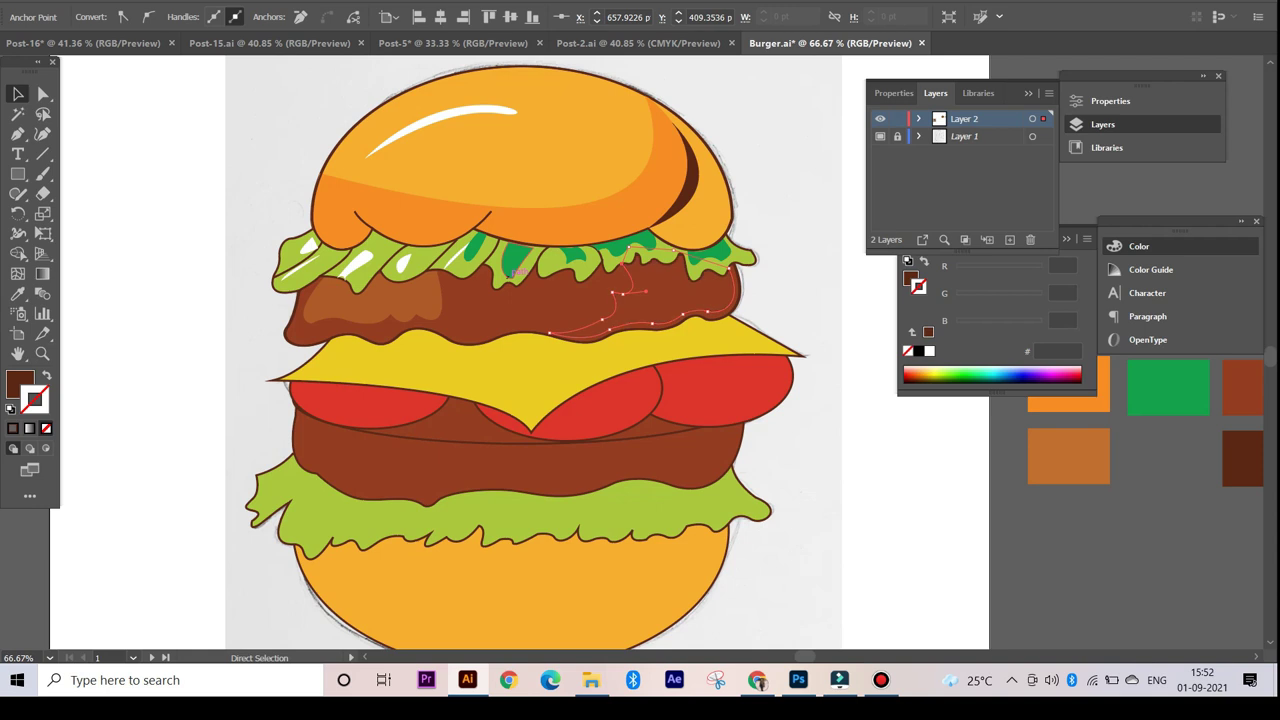
{"action": "key", "text": "v"}
{"action": "left_click_drag", "start_coordinate": [734, 340], "coordinate": [771, 332]}
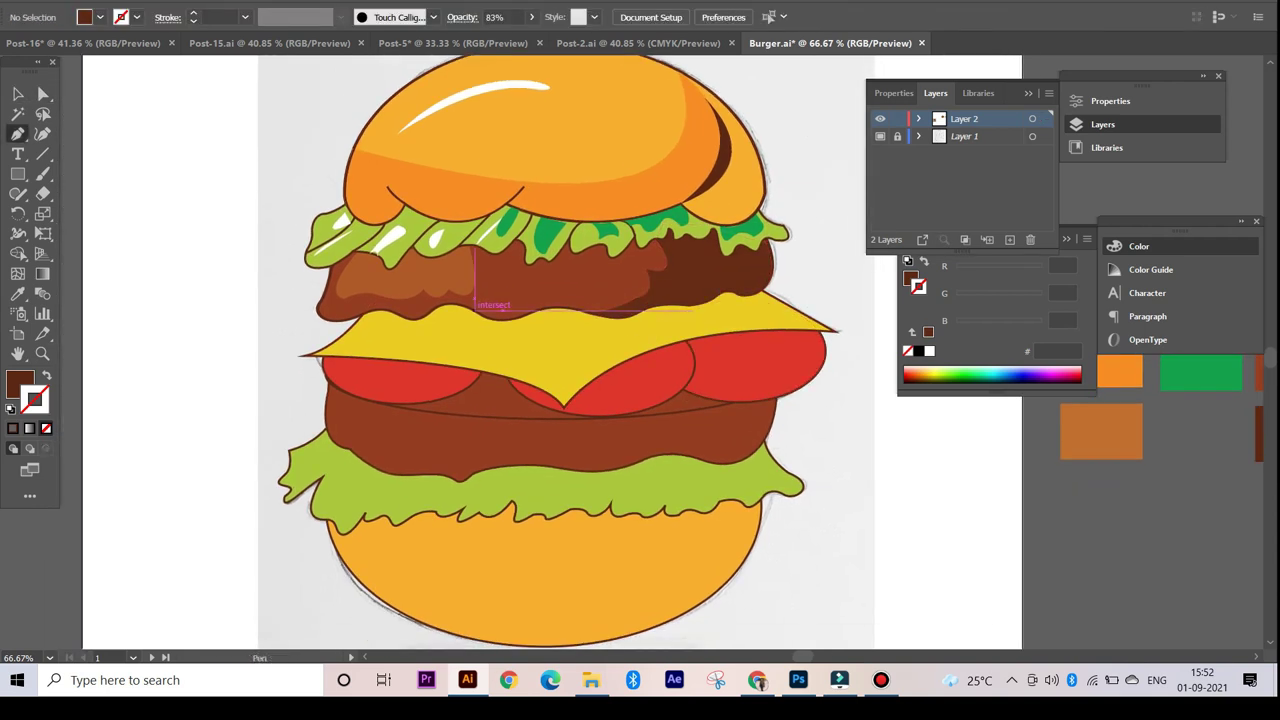
- Draw an orange shading shape over the cheese top and adjust its points
{"action": "key", "text": "p"}
{"action": "left_click", "coordinate": [365, 315]}
{"action": "left_click_drag", "start_coordinate": [560, 362], "coordinate": [592, 392]}
{"action": "left_click", "coordinate": [836, 329]}
{"action": "left_click", "coordinate": [365, 315]}
{"action": "left_click", "coordinate": [700, 363]}
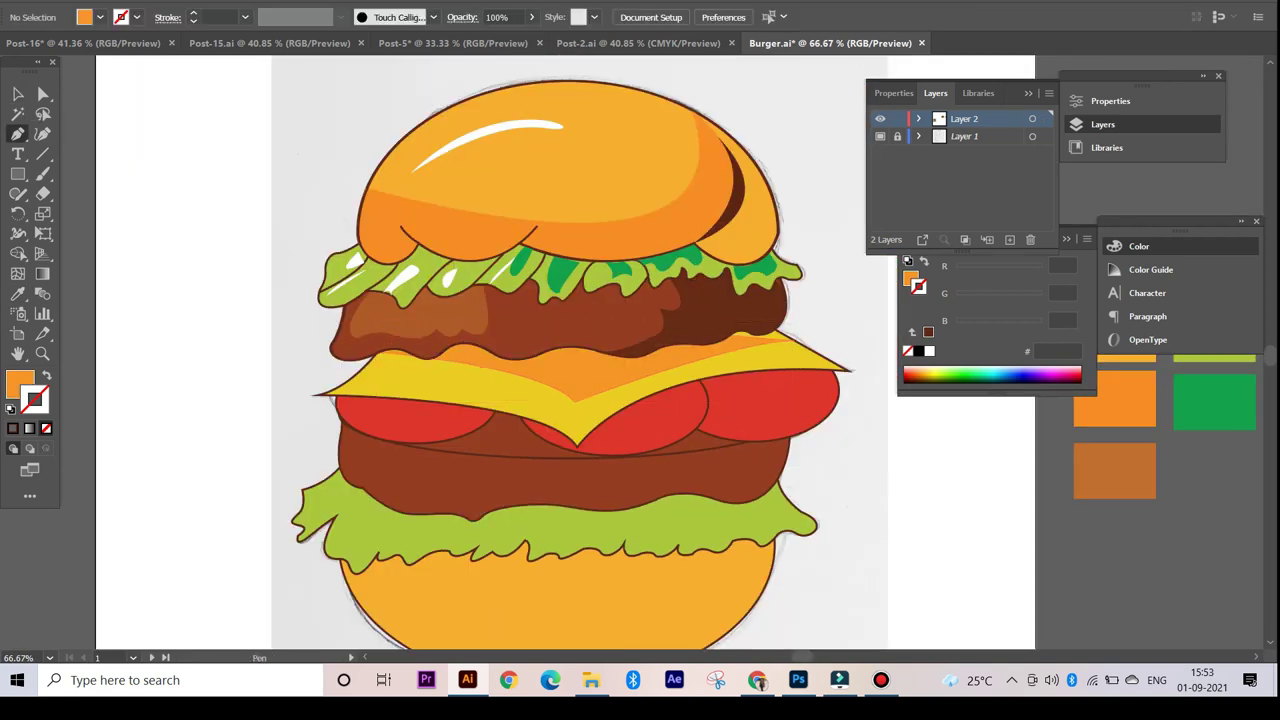
{"action": "key", "text": "a"}
- Draw a curved white highlight on the cheese
{"action": "key", "text": "p"}
{"action": "left_click", "coordinate": [495, 398]}
{"action": "left_click_drag", "start_coordinate": [590, 419], "coordinate": [600, 424]}
{"action": "key", "text": "i"}
{"action": "key", "text": "v"}
{"action": "key", "text": "ctrl+shift+a"}
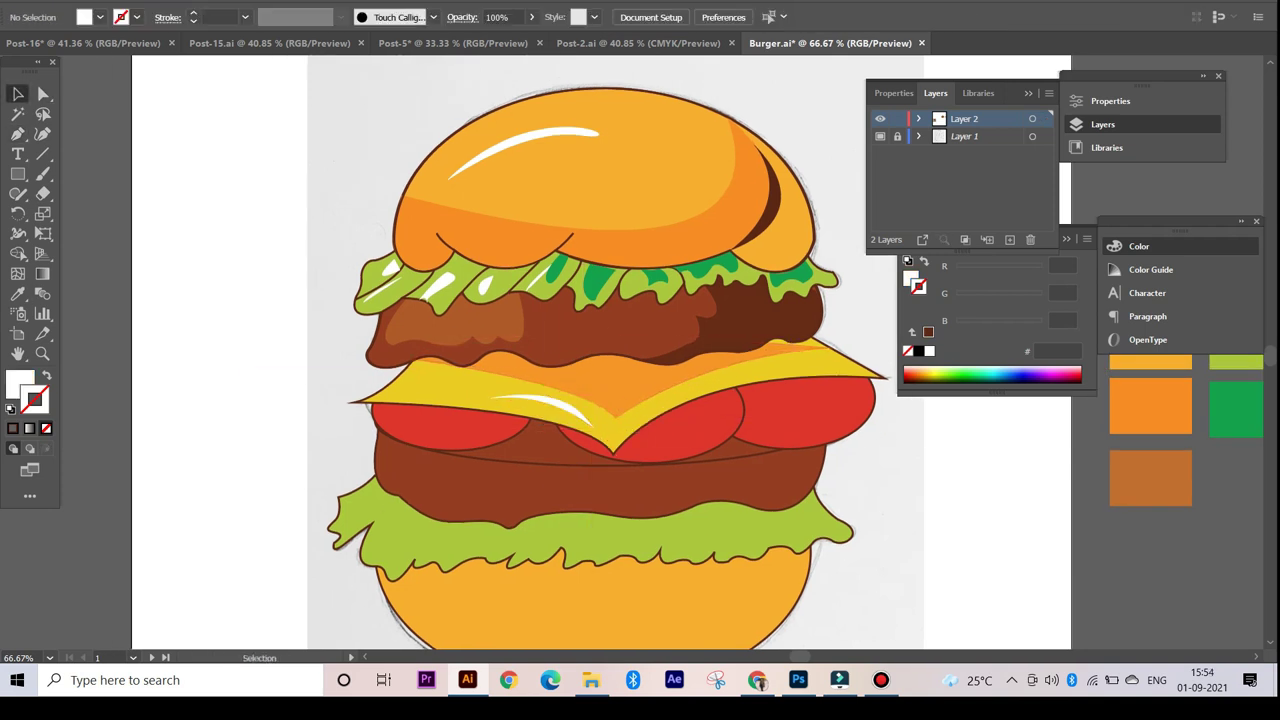
- Nudge a tomato slice copy upward and start a path along the left tomato
{"action": "left_click_drag", "start_coordinate": [412, 351], "coordinate": [412, 340]}
{"action": "key", "text": "p"}
{"action": "left_click", "coordinate": [409, 404]}
- Sample the tomato colours and copy the pink highlight onto the left and middle tomatoes
{"action": "key", "text": "i"}
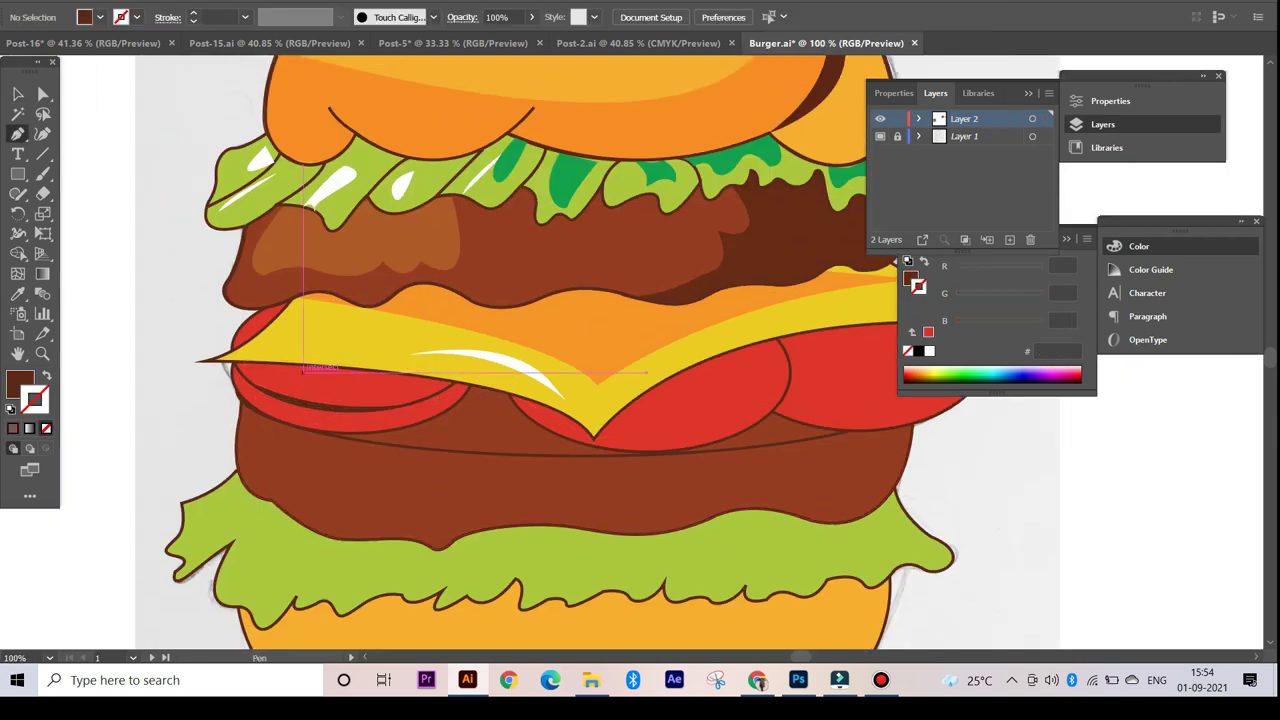
{"action": "left_click", "coordinate": [267, 370]}
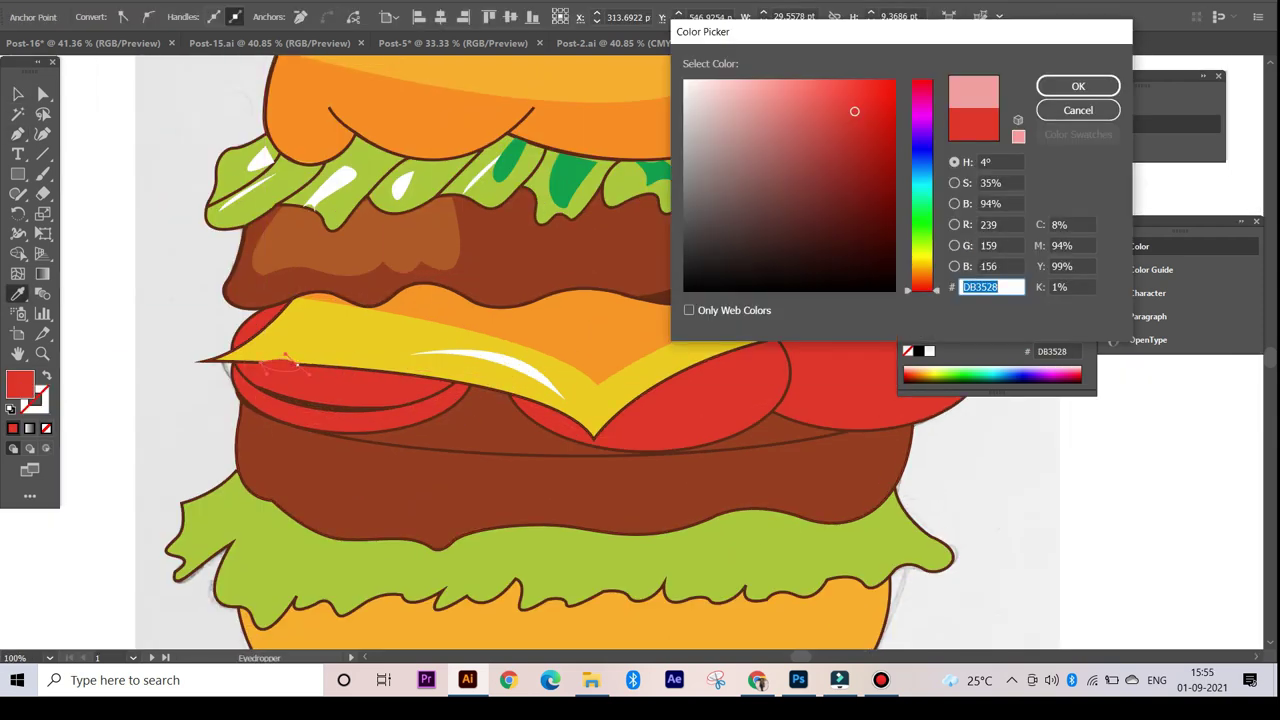
{"action": "left_click", "coordinate": [580, 601]}
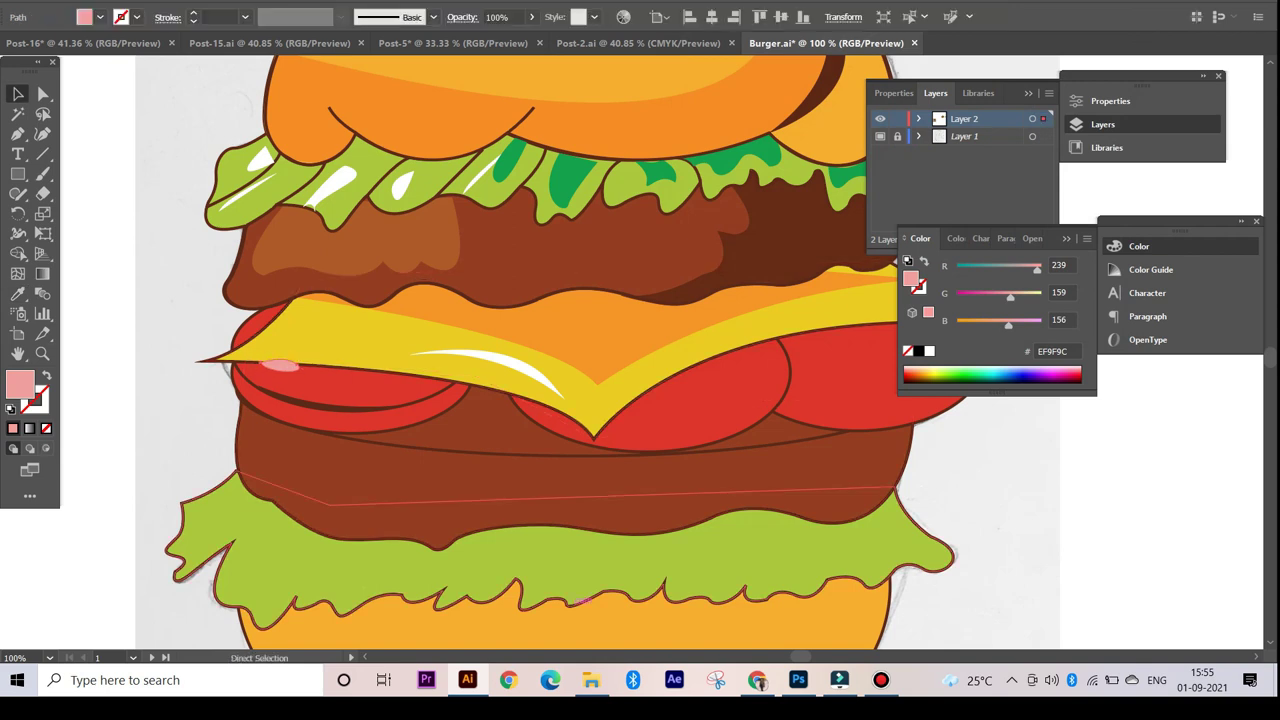
{"action": "key", "text": "v"}
{"action": "left_click_drag", "start_coordinate": [280, 365], "coordinate": [388, 373]}
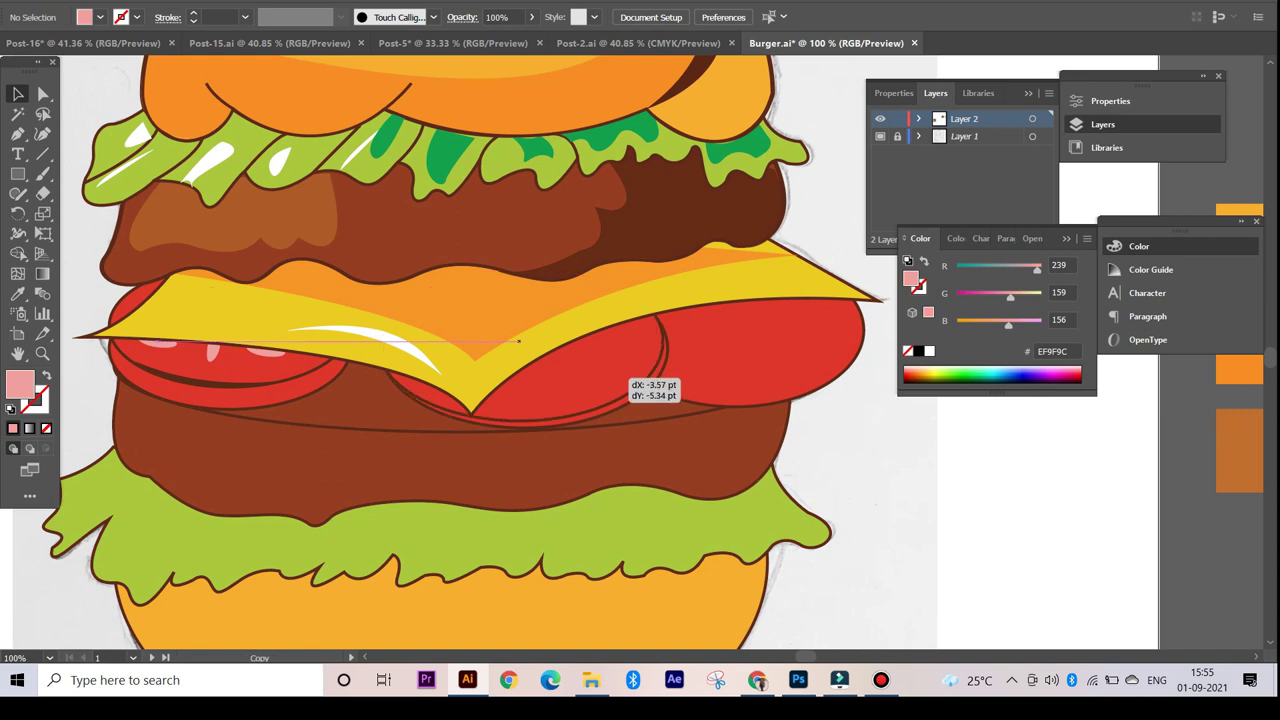
{"action": "left_click_drag", "start_coordinate": [574, 374], "coordinate": [618, 360]}
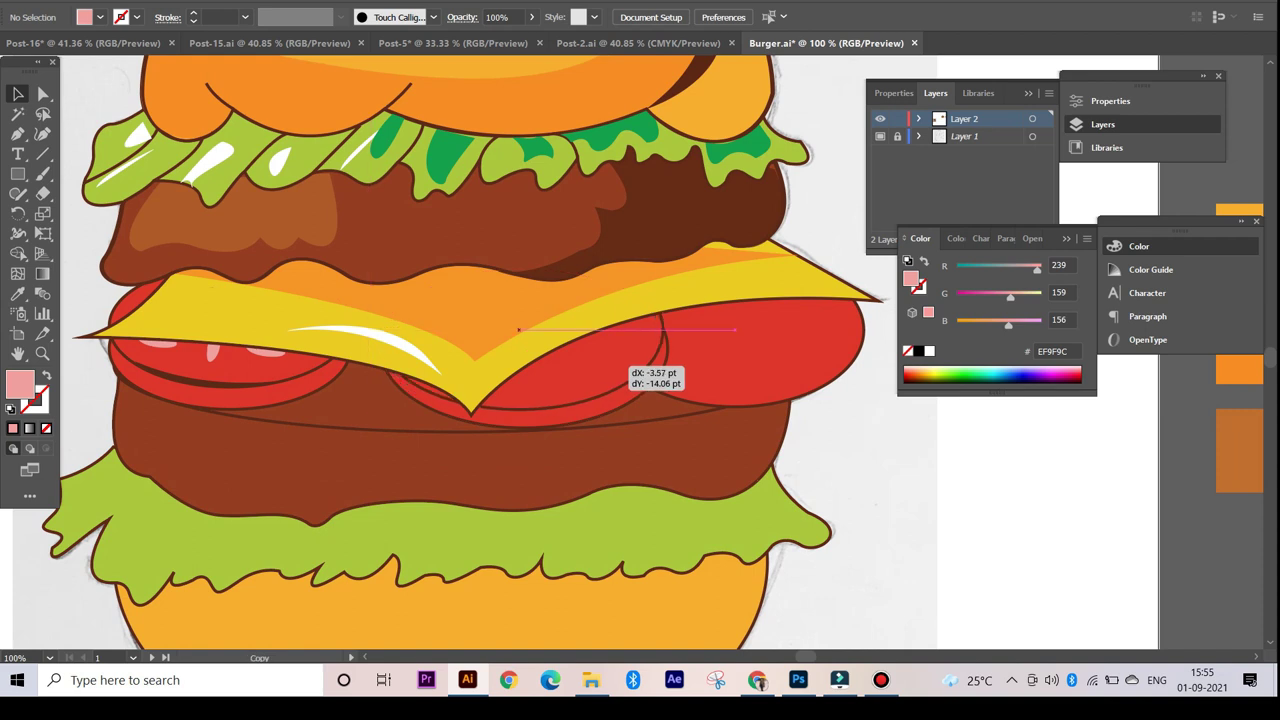
- Pen-draw a curved shape along the tomato's lower edge and fill it light pink
{"action": "key", "text": "l"}
{"action": "left_click_drag", "start_coordinate": [518, 329], "coordinate": [380, 410]}
{"action": "key", "text": "ctrl+z"}
{"action": "key", "text": "p"}
{"action": "left_click", "coordinate": [492, 408]}
{"action": "left_click_drag", "start_coordinate": [630, 362], "coordinate": [686, 363]}
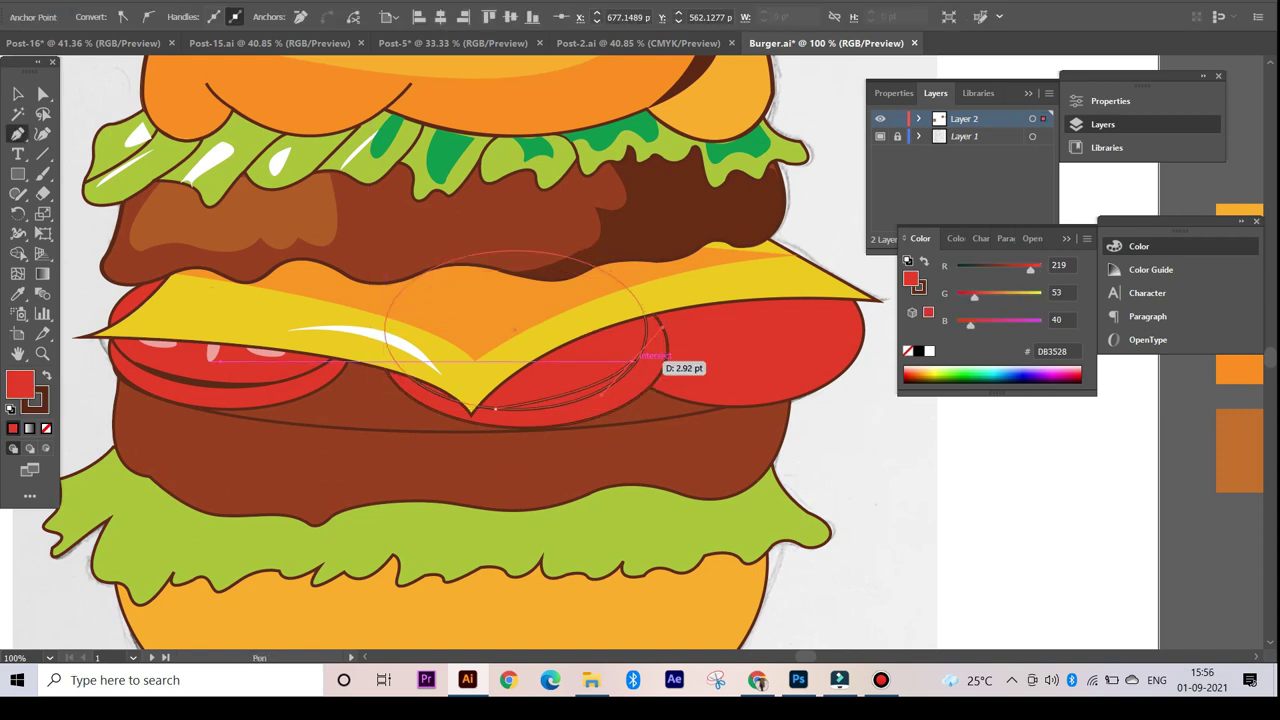
{"action": "double_click", "coordinate": [34, 400]}
{"action": "key", "text": "Return"}
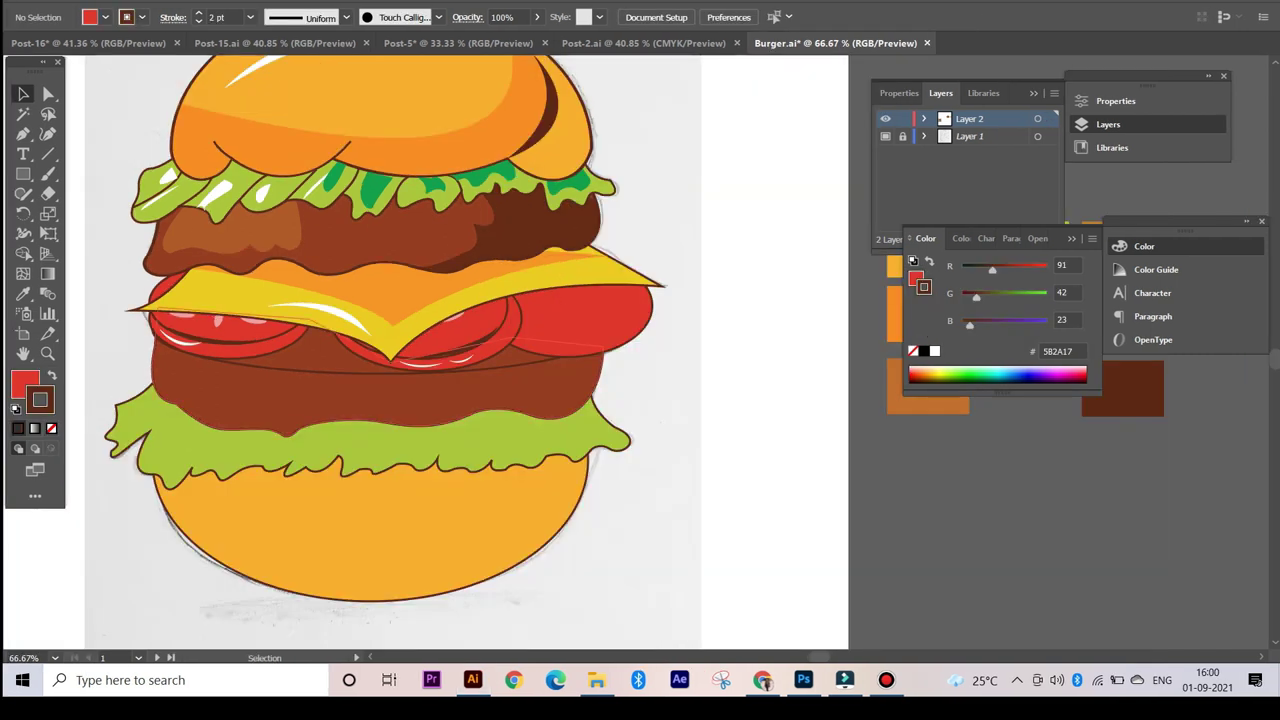
- Duplicate the tomato shading onto the right tomato
{"action": "key", "text": "p"}
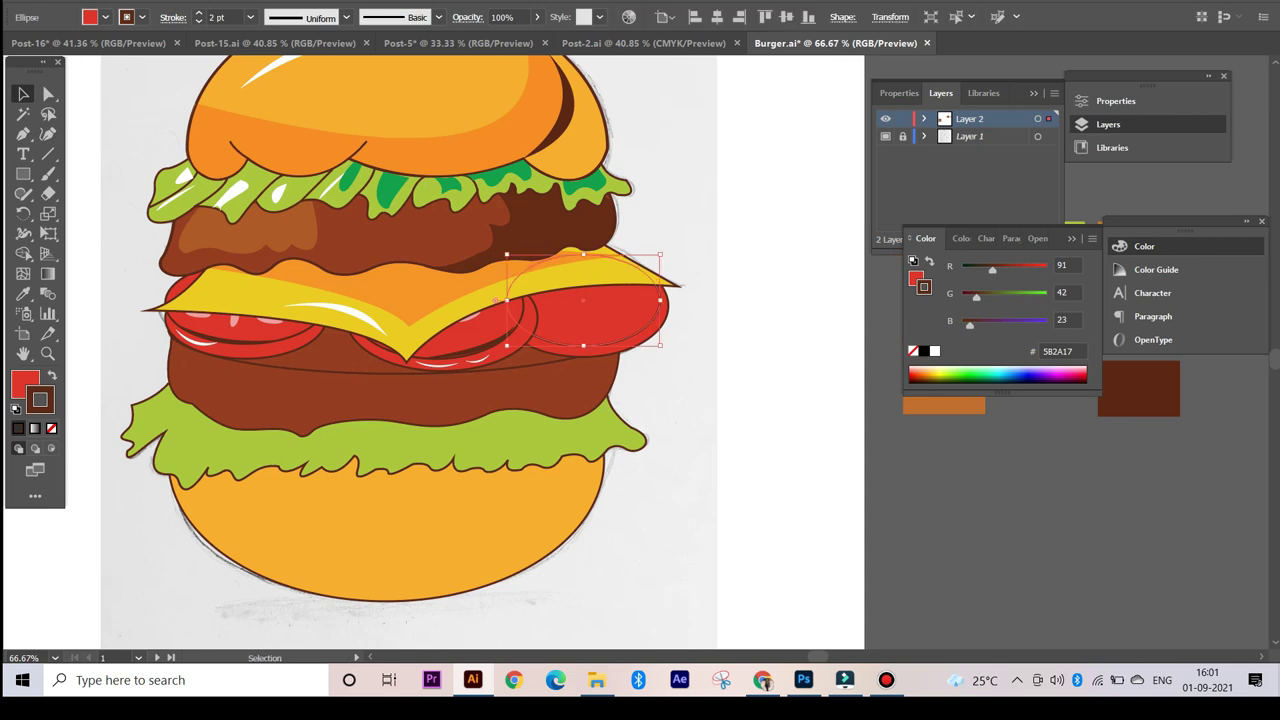
{"action": "key", "text": "ctrl+shift+a"}
{"action": "key", "text": "v"}
{"action": "left_click_drag", "start_coordinate": [638, 320], "coordinate": [668, 283]}
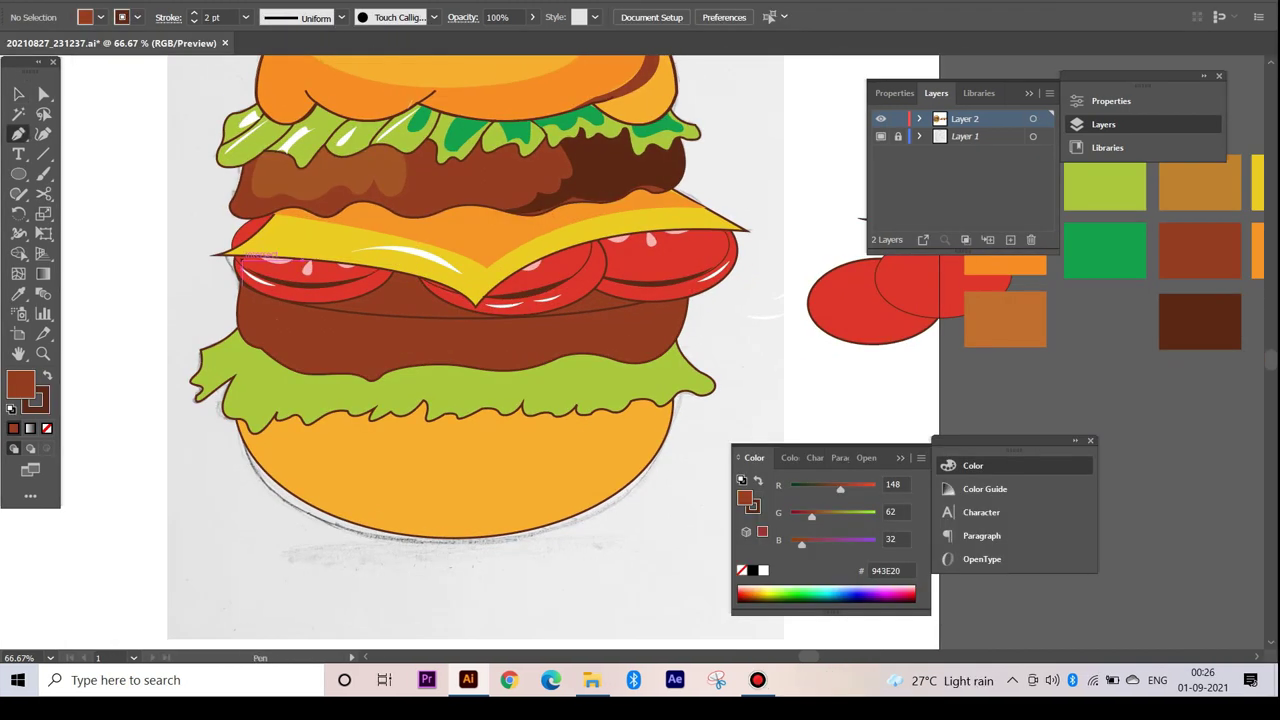
- In Outline mode, trace a highlight shape across the lower patty
{"action": "key", "text": "ctrl+y"}
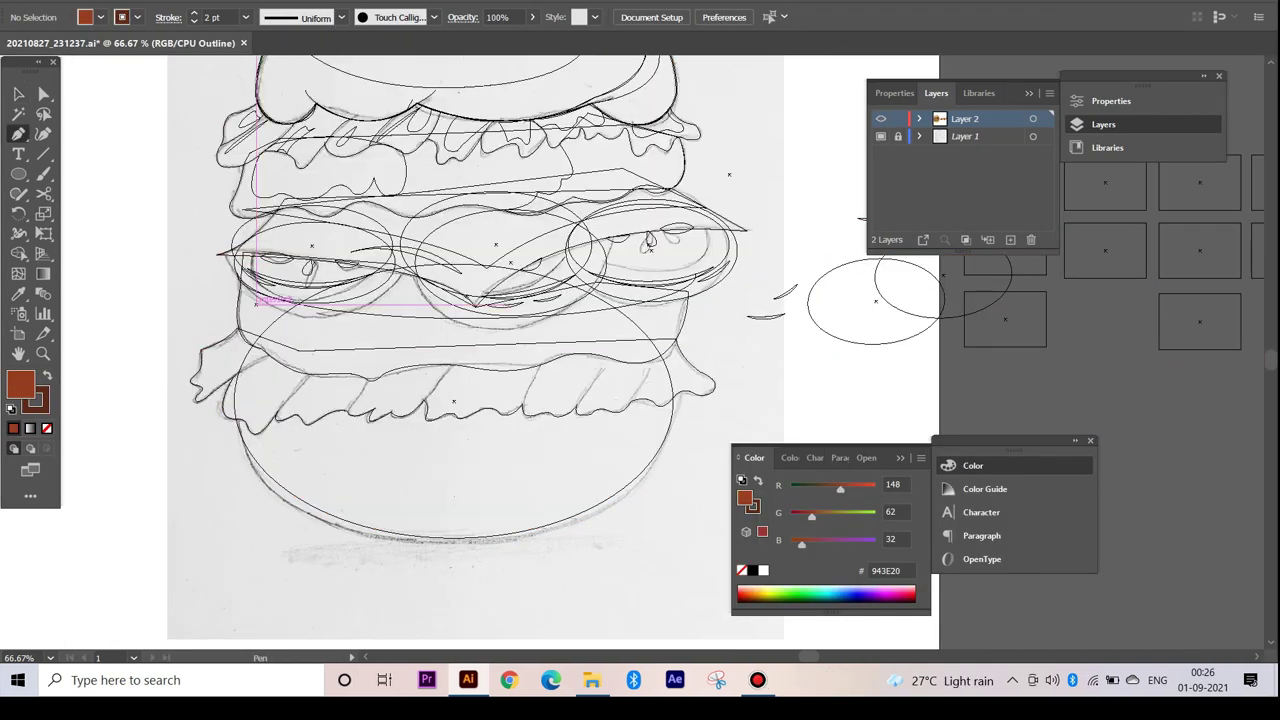
{"action": "left_click", "coordinate": [300, 352]}
{"action": "left_click_drag", "start_coordinate": [351, 358], "coordinate": [368, 352]}
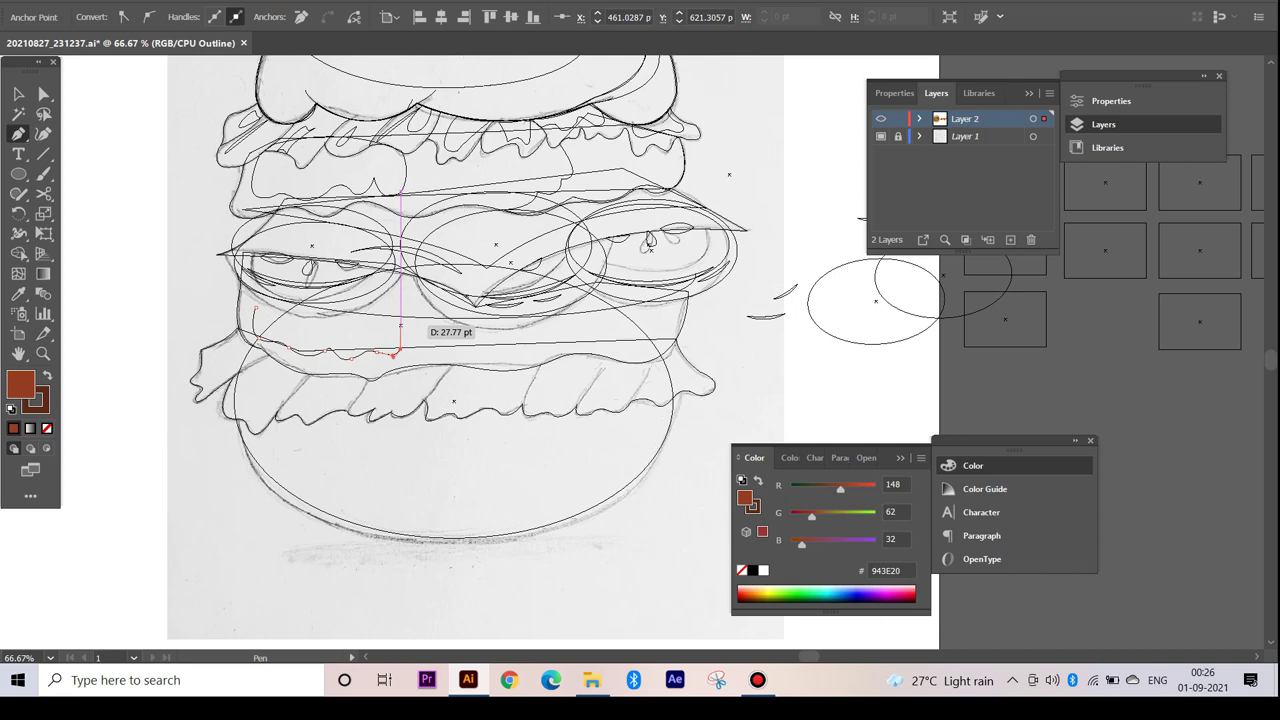
{"action": "key", "text": "ctrl+y"}
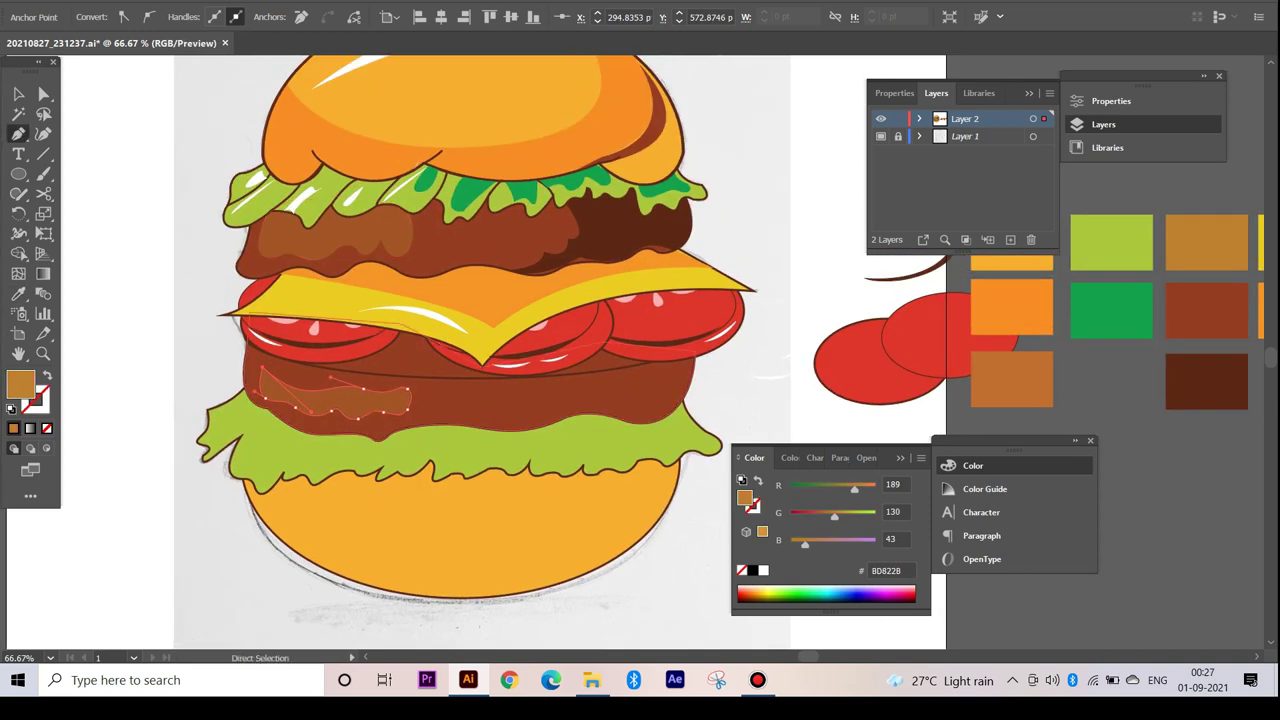
{"action": "key", "text": "ctrl+y"}
- Trace and close a shadow shape down the lower patty's right edge
{"action": "left_click", "coordinate": [580, 383]}
{"action": "left_click_drag", "start_coordinate": [575, 404], "coordinate": [591, 405]}
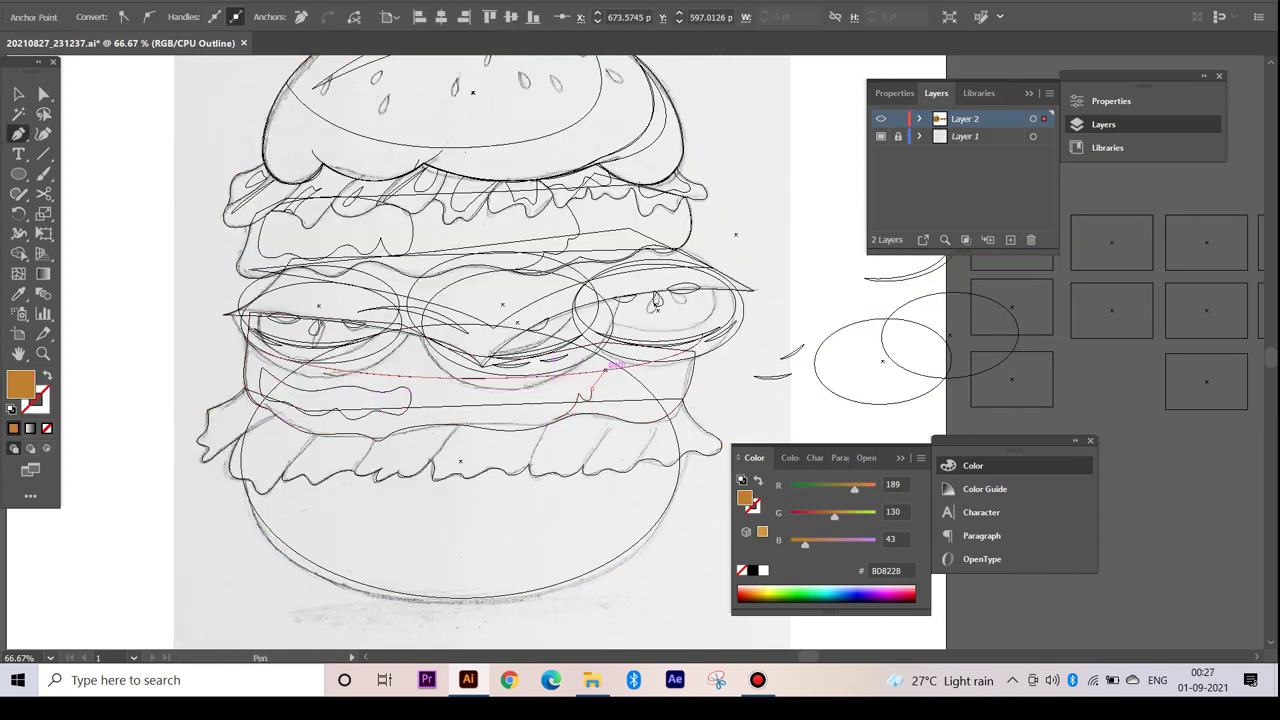
{"action": "left_click_drag", "start_coordinate": [694, 356], "coordinate": [719, 343]}
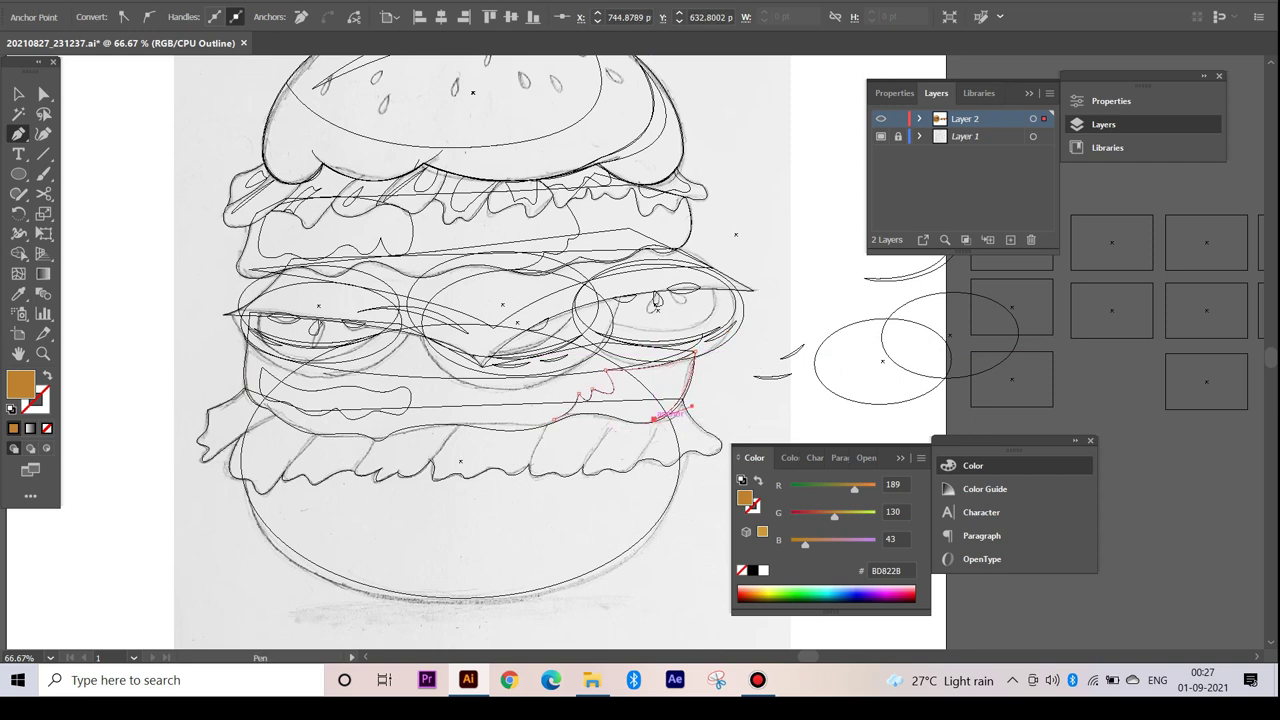
{"action": "left_click", "coordinate": [560, 416]}
{"action": "key", "text": "ctrl+y"}
- Reshape the upper patty shadow by moving two of its anchor points
{"action": "key", "text": "v"}
{"action": "left_click", "coordinate": [680, 250]}
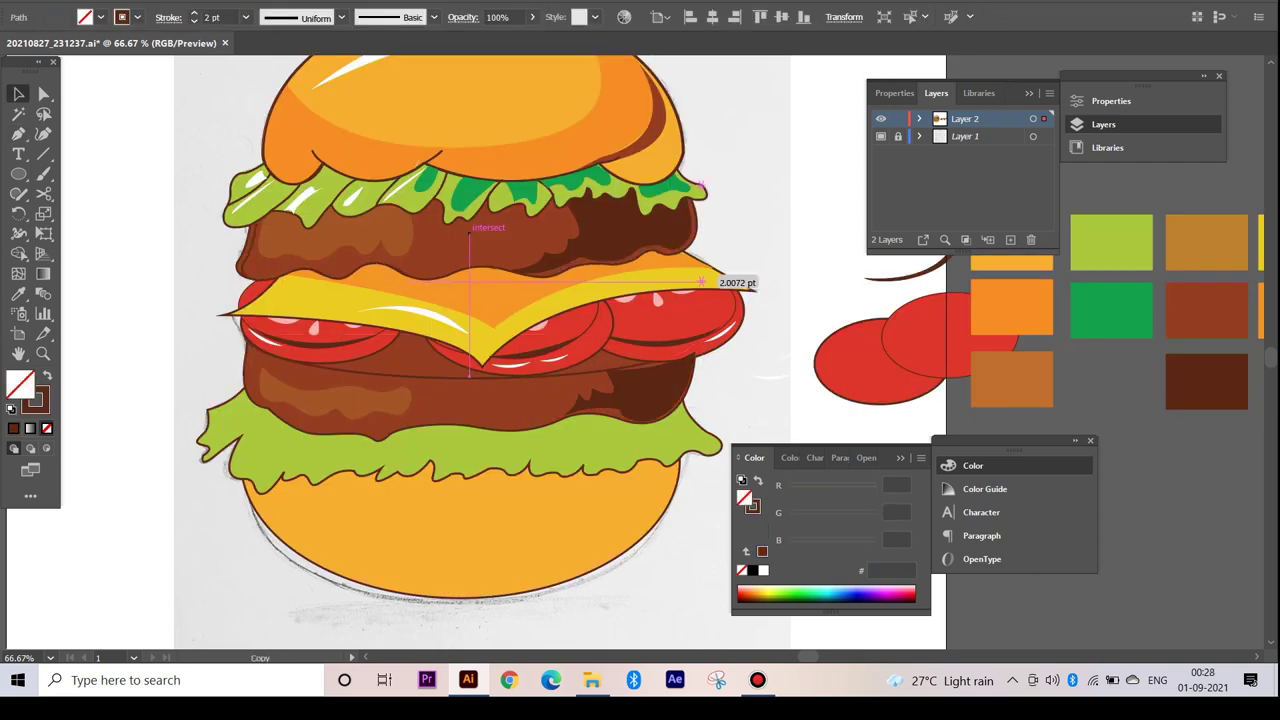
{"action": "key", "text": "a"}
{"action": "scroll", "coordinate": [600, 230], "scroll_direction": "up", "scroll_amount": 3}
{"action": "left_click_drag", "start_coordinate": [531, 364], "coordinate": [430, 440]}
{"action": "mouse_move", "coordinate": [700, 350]}
{"action": "left_mouse_down"}
{"action": "mouse_move", "coordinate": [757, 360]}
{"action": "mouse_move", "coordinate": [829, 343]}
{"action": "left_mouse_up"}
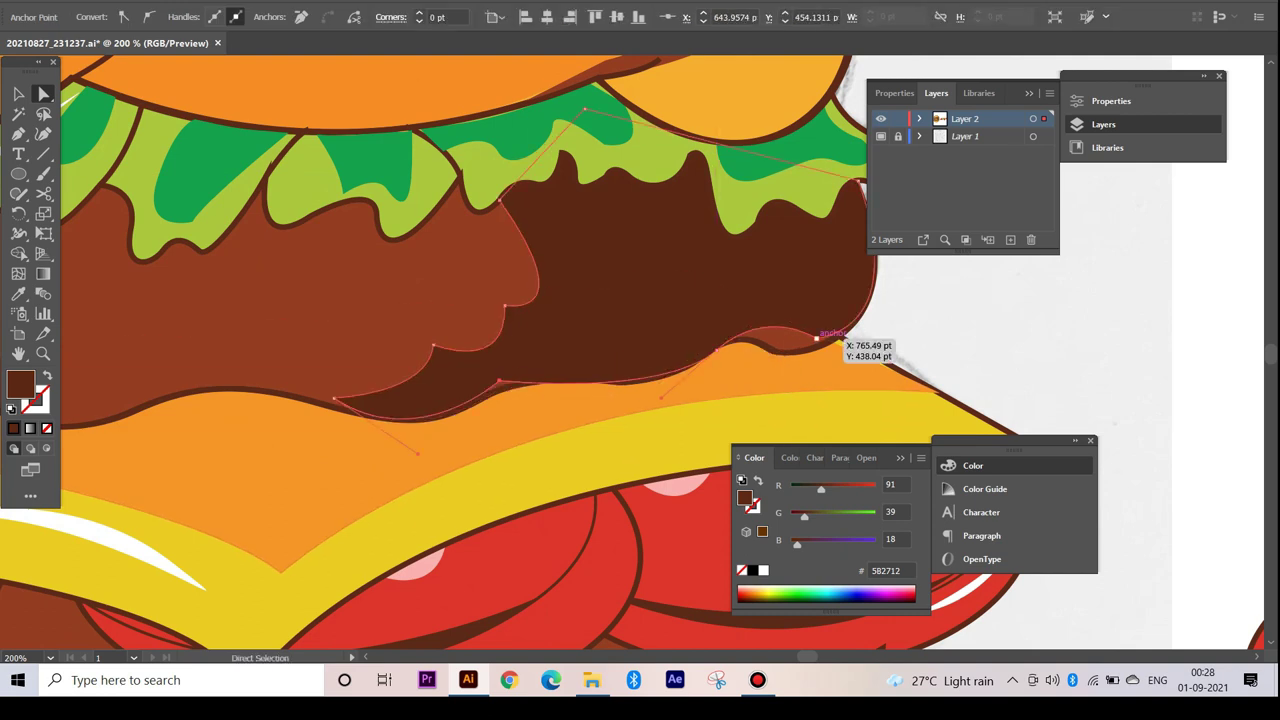
{"action": "scroll", "coordinate": [829, 343], "scroll_direction": "down", "scroll_amount": 4}
- Select the dark shadow shapes on the lower and upper patties
{"action": "key", "text": "v"}
{"action": "left_click", "coordinate": [560, 390]}
{"action": "key", "text": "ctrl+plus"}
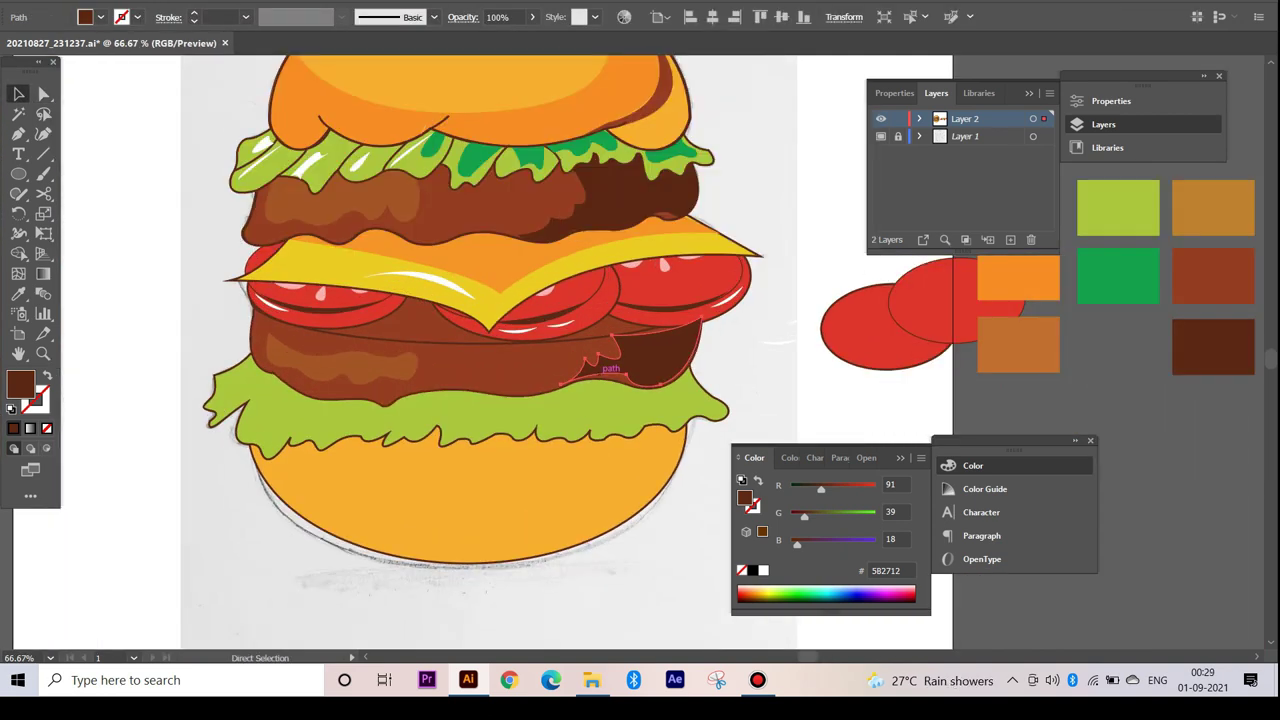
{"action": "key", "text": "v"}
{"action": "scroll", "coordinate": [600, 358], "scroll_direction": "up", "scroll_amount": 2}
{"action": "left_click", "coordinate": [600, 285]}
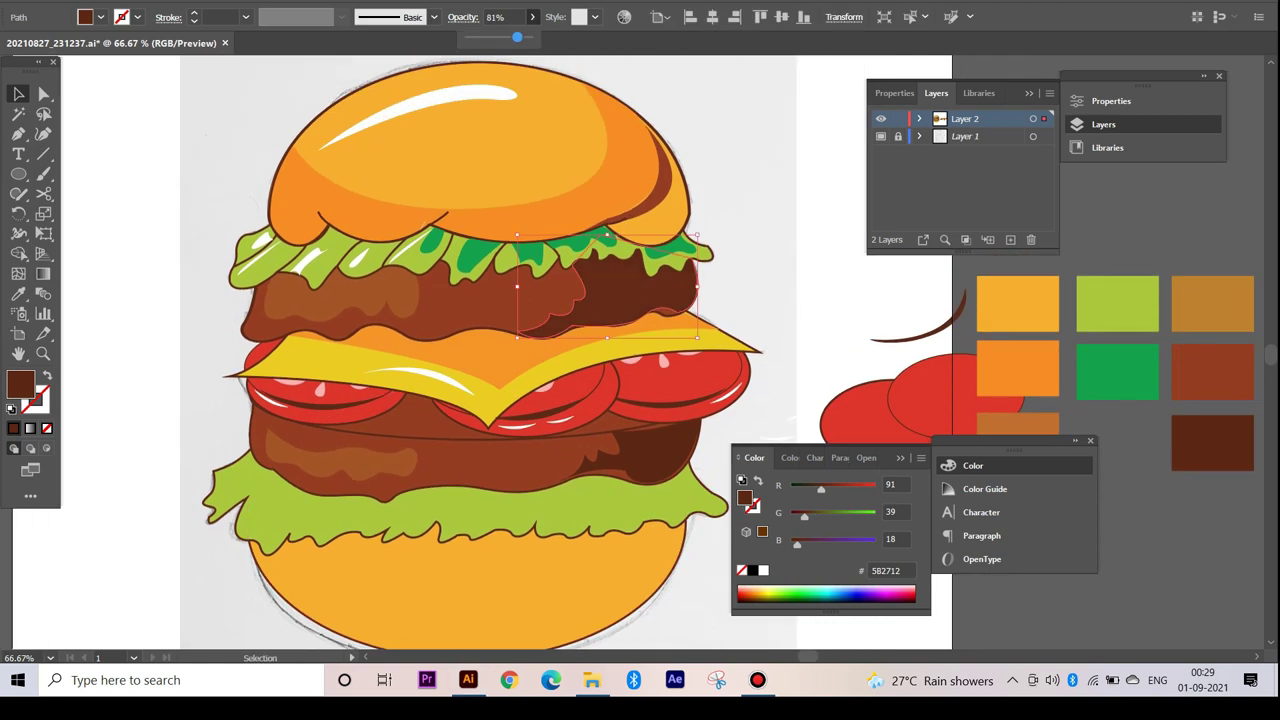
- Begin tracing a new path along the bottom lettuce edge in Outline mode
{"action": "key", "text": "ctrl+shift+a"}
{"action": "key", "text": "p"}
{"action": "key", "text": "ctrl+y"}
{"action": "left_click", "coordinate": [357, 491]}
- Check the lettuce trace in preview and pan to the bottom lettuce
{"action": "key", "text": "ctrl+y"}
{"action": "key", "text": "ctrl+y"}
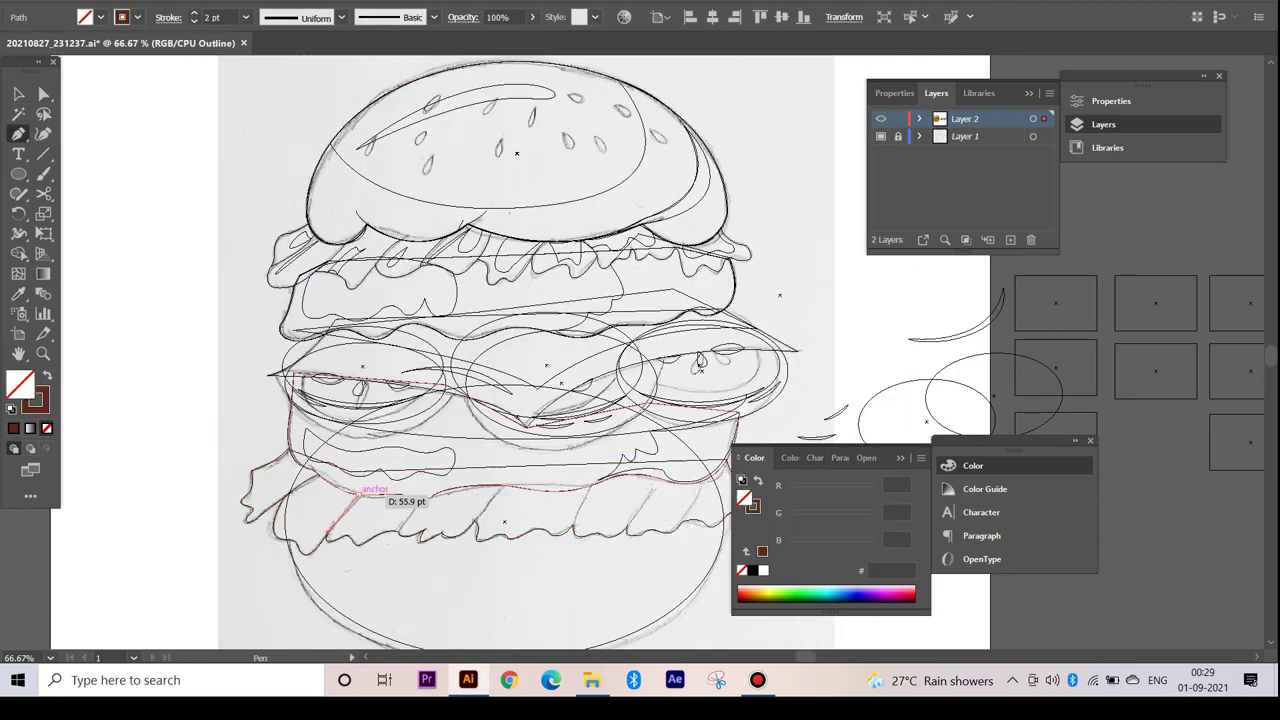
{"action": "left_click", "coordinate": [410, 528], "text": "ctrl"}
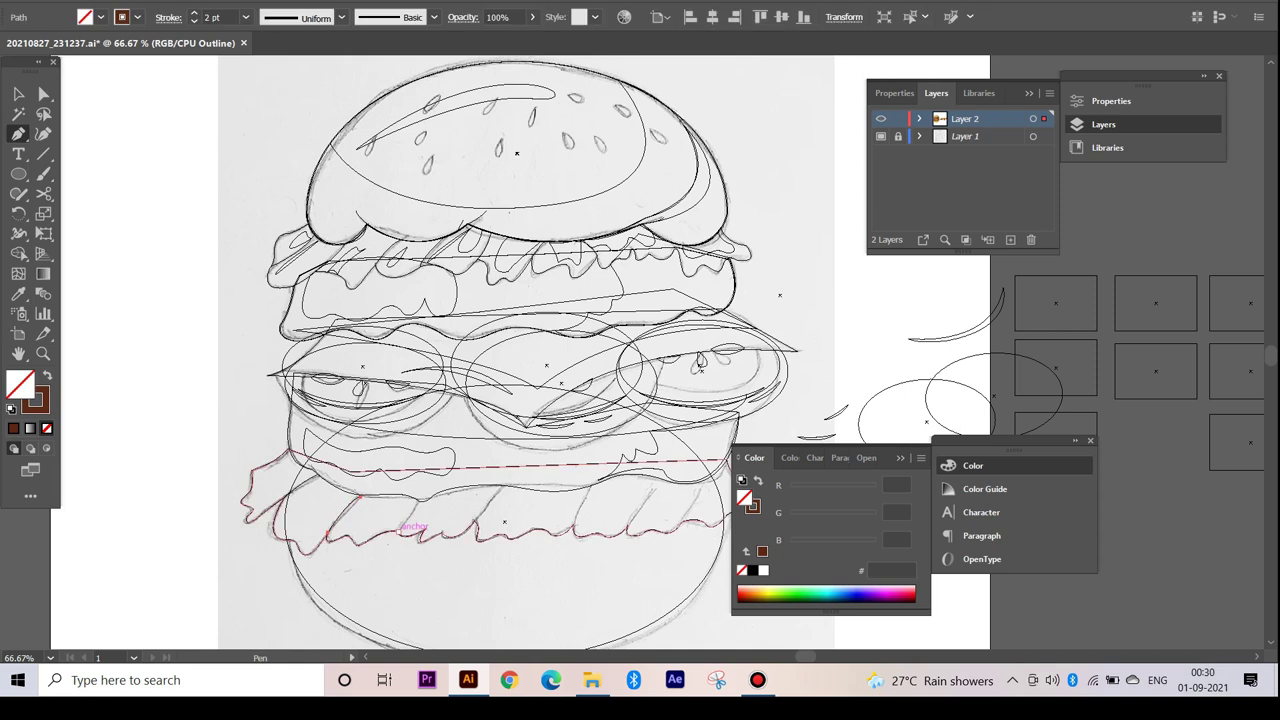
{"action": "left_click_drag", "start_coordinate": [532, 512], "coordinate": [367, 525]}
{"action": "left_click", "coordinate": [515, 525], "text": "ctrl"}
{"action": "key", "text": "ctrl+y"}
{"action": "left_click_drag", "start_coordinate": [91, 513], "coordinate": [220, 512]}
- Draw a shading shape over the left bottom lettuce and fill it dark green
{"action": "left_click", "coordinate": [145, 515]}
{"action": "left_click", "coordinate": [240, 546]}
{"action": "left_click_drag", "start_coordinate": [340, 545], "coordinate": [428, 537]}
{"action": "key", "text": "i"}
{"action": "left_click", "coordinate": [1045, 390]}
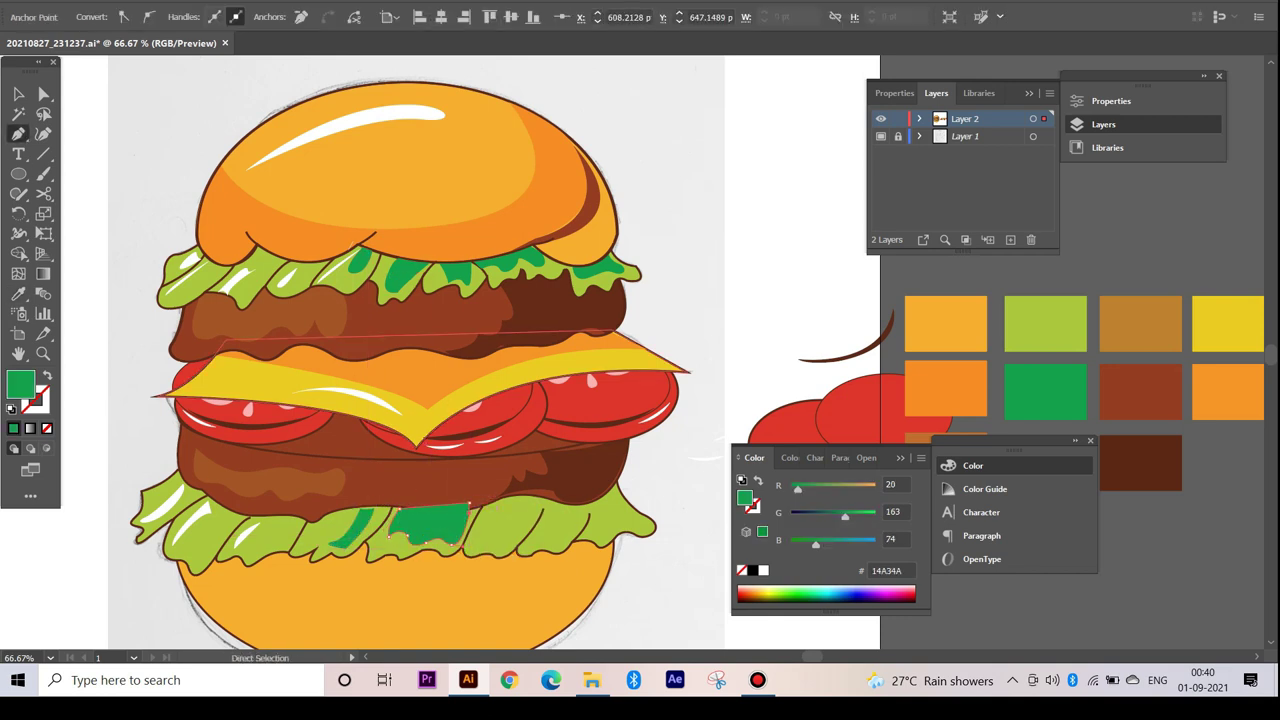
- Add more dark green shading shapes along the bottom lettuce
{"action": "left_click_drag", "start_coordinate": [493, 530], "coordinate": [516, 522]}
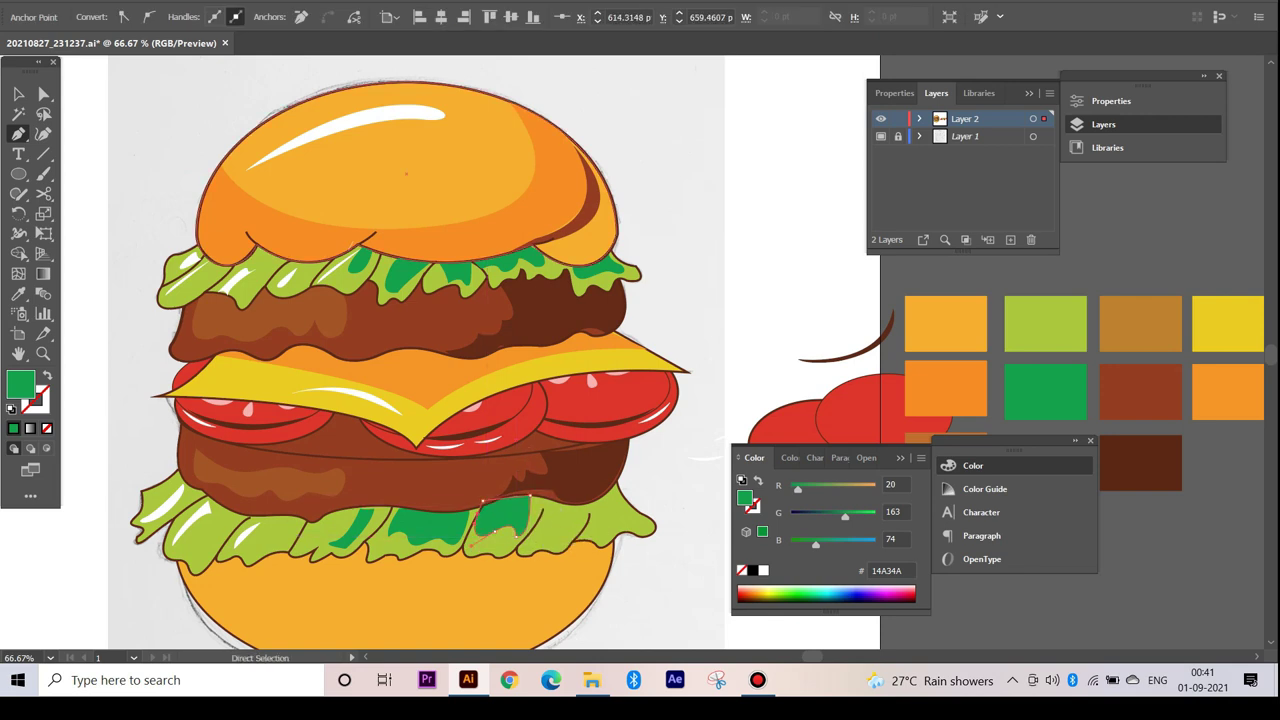
{"action": "left_click_drag", "start_coordinate": [540, 530], "coordinate": [581, 510]}
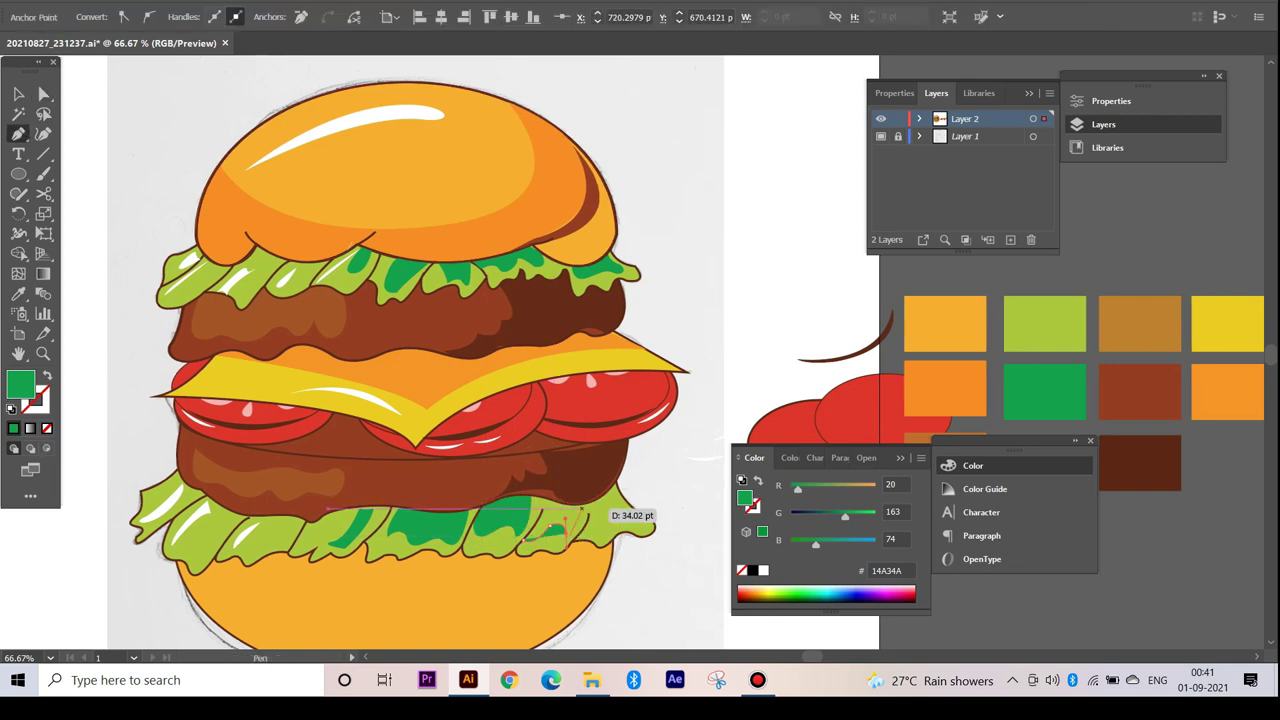
{"action": "left_click", "coordinate": [560, 515], "text": "ctrl"}
{"action": "left_click_drag", "start_coordinate": [598, 522], "coordinate": [640, 522]}
{"action": "left_click_drag", "start_coordinate": [605, 480], "coordinate": [602, 471]}
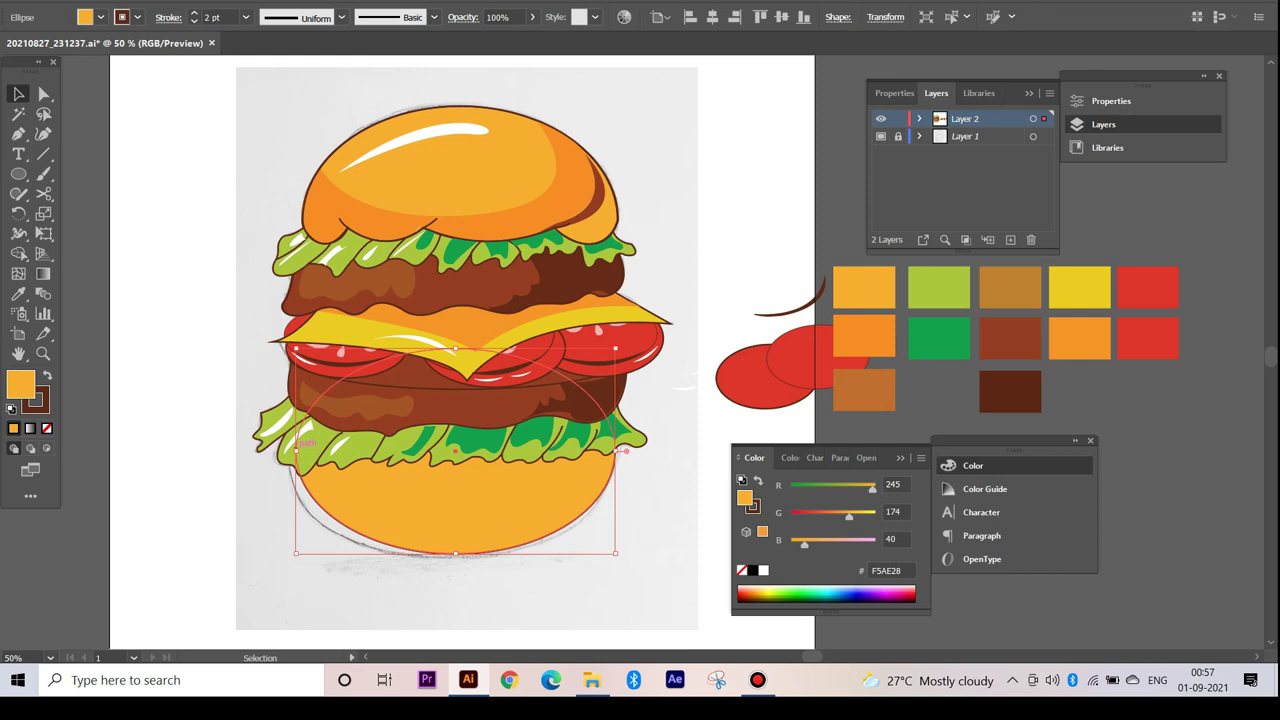
- Draw a darker orange shading band along the bottom bun's lower edge
{"action": "key", "text": "ctrl+plus"}
{"action": "key", "text": "p"}
{"action": "left_click_drag", "start_coordinate": [323, 494], "coordinate": [395, 498]}
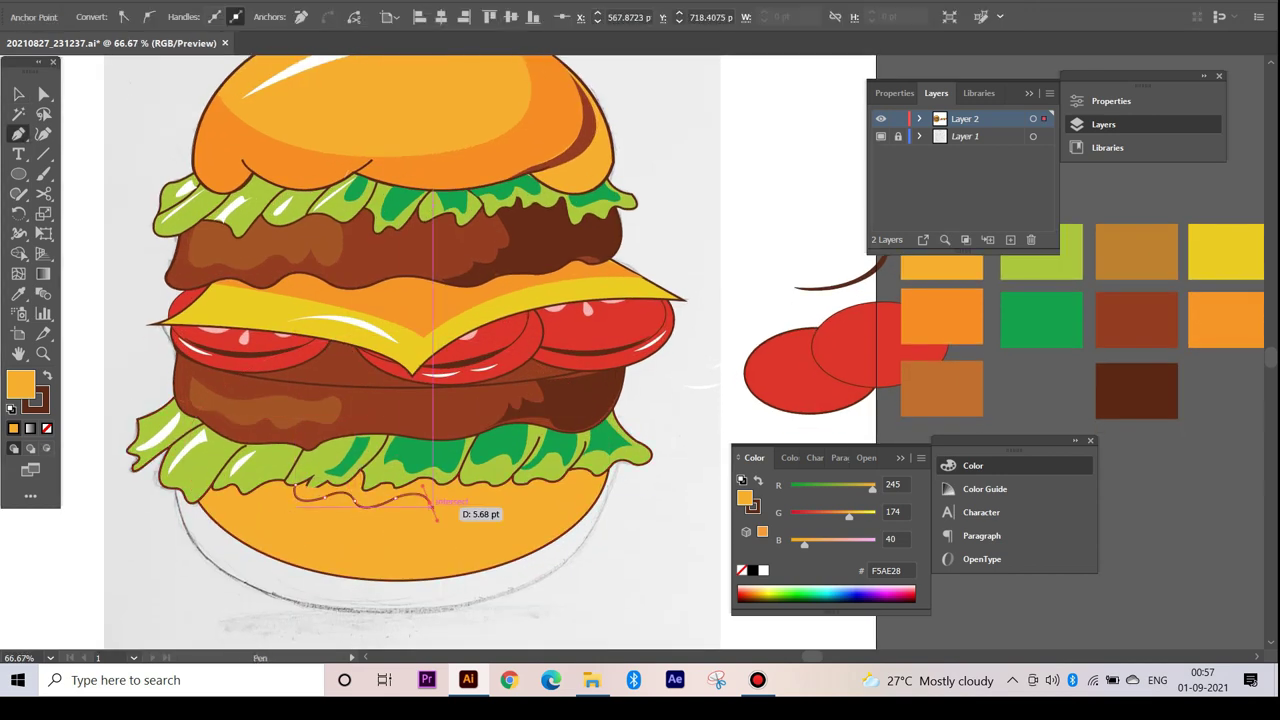
{"action": "left_click_drag", "start_coordinate": [376, 561], "coordinate": [150, 610]}
{"action": "left_click_drag", "start_coordinate": [478, 565], "coordinate": [398, 587]}
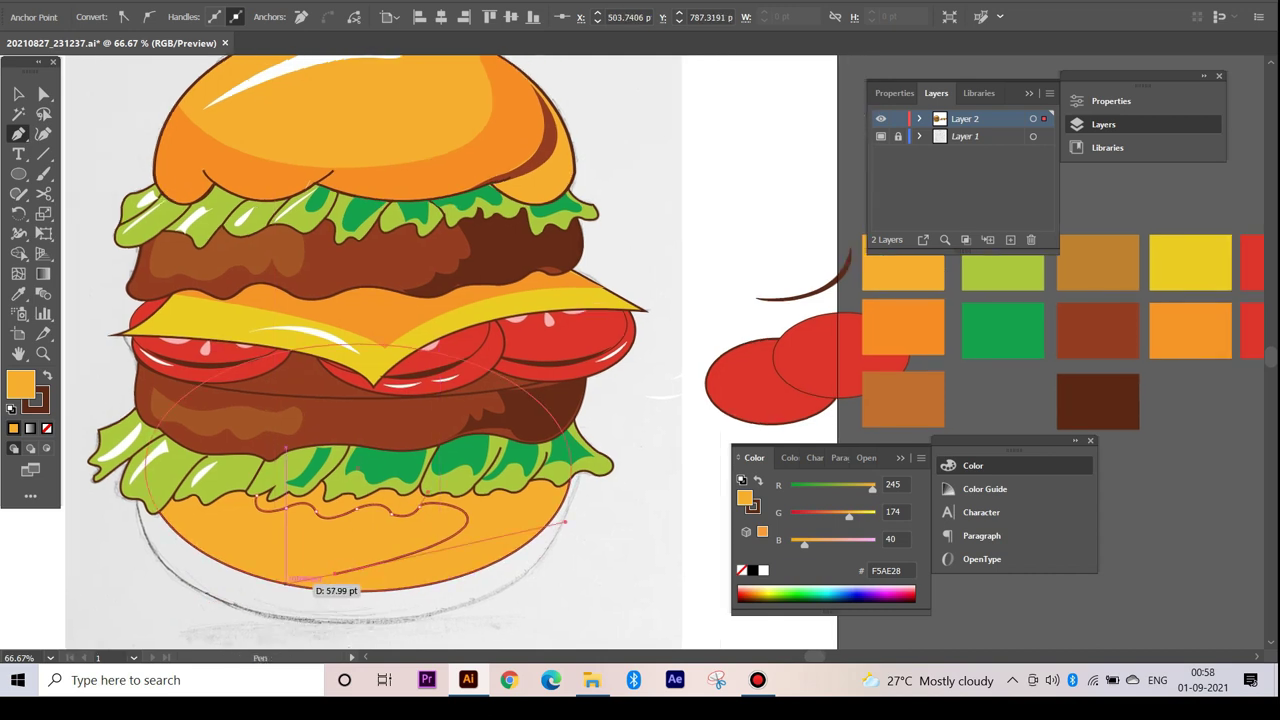
{"action": "left_click_drag", "start_coordinate": [500, 490], "coordinate": [520, 596]}
{"action": "left_click", "coordinate": [18, 94]}
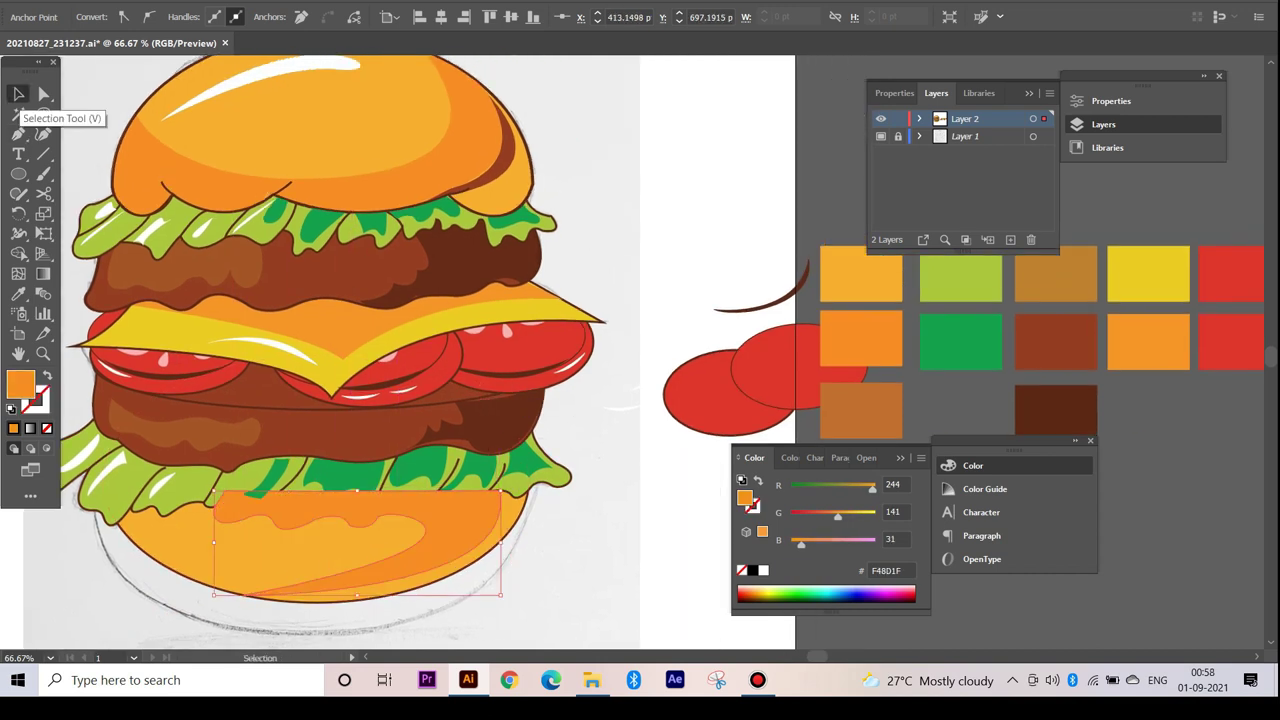
- Add a shadow on the bun's right edge filled with the patty brown
{"action": "key", "text": "p"}
{"action": "key", "text": "ctrl+shift+a"}
{"action": "mouse_move", "coordinate": [402, 576]}
{"action": "left_mouse_down"}
{"action": "mouse_move", "coordinate": [497, 552]}
{"action": "mouse_move", "coordinate": [533, 411]}
{"action": "left_mouse_up"}
{"action": "key", "text": "i"}
{"action": "left_click", "coordinate": [505, 487]}
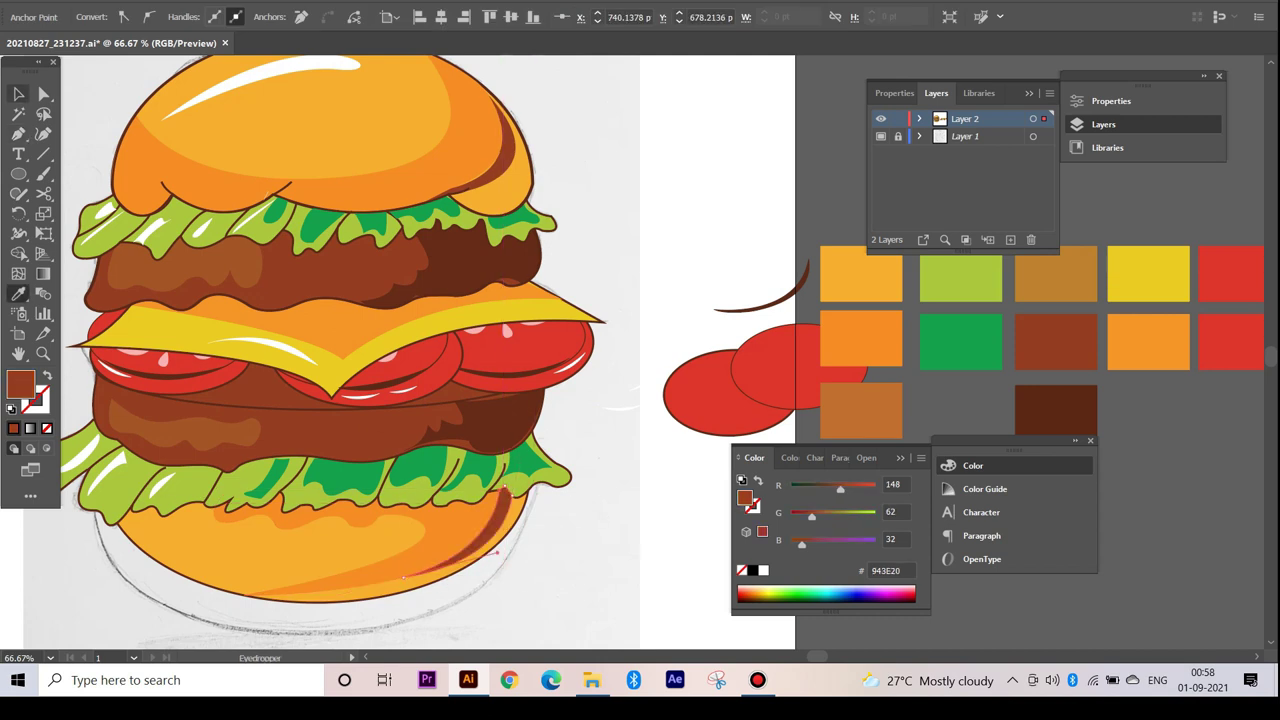
- Draw a white highlight on the bottom bun's left side
{"action": "key", "text": "ctrl+shift+a"}
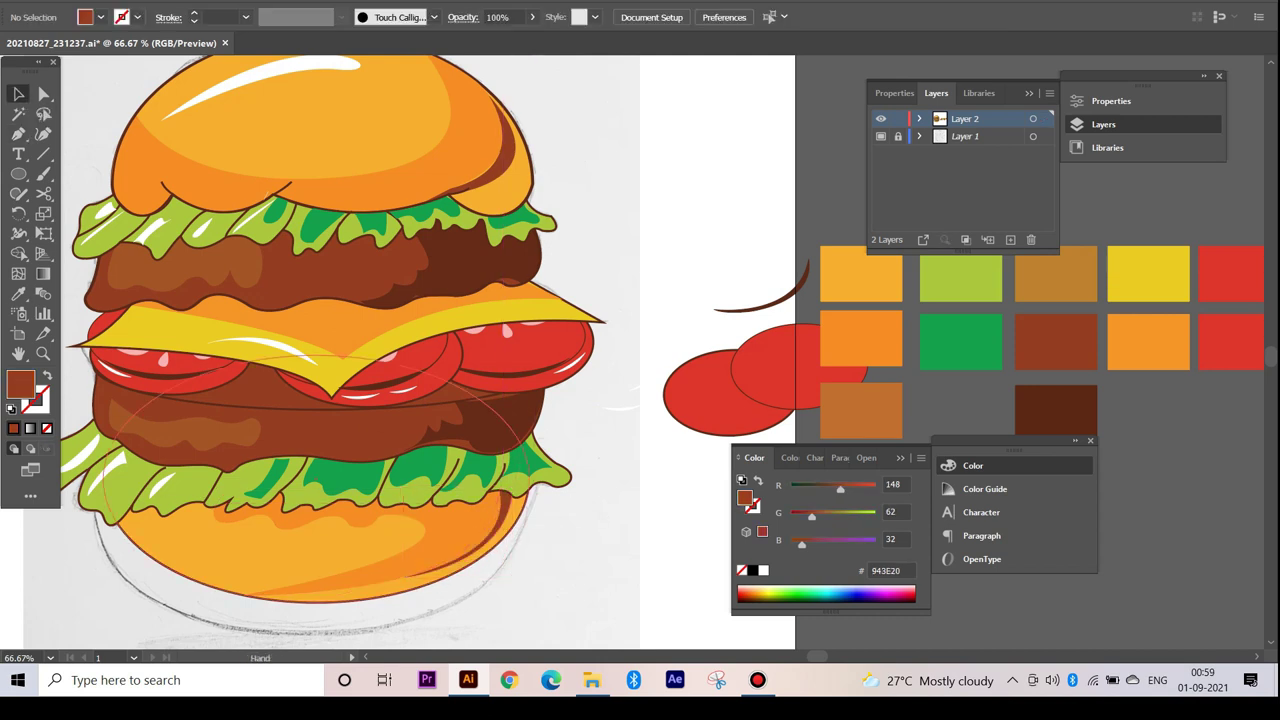
{"action": "left_click_drag", "start_coordinate": [400, 400], "coordinate": [521, 382]}
{"action": "key", "text": "p"}
{"action": "left_click", "coordinate": [258, 507]}
{"action": "left_click_drag", "start_coordinate": [336, 541], "coordinate": [393, 528]}
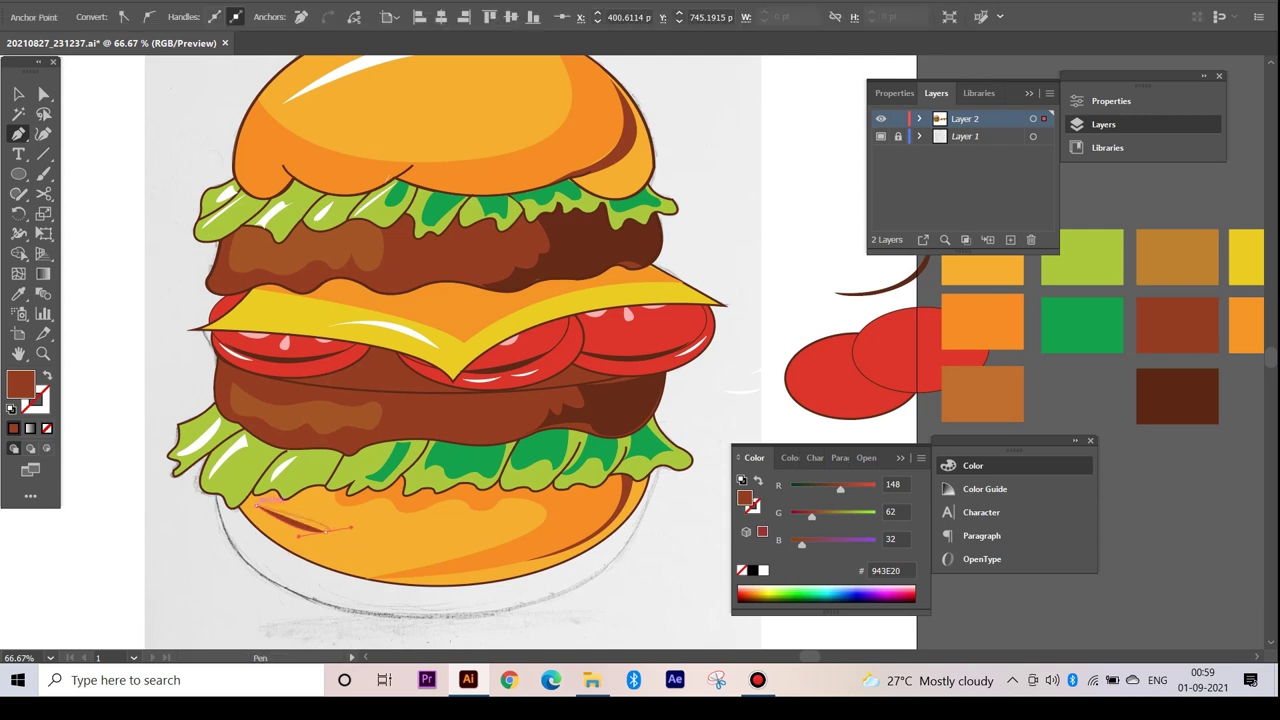
{"action": "left_click", "coordinate": [18, 93]}
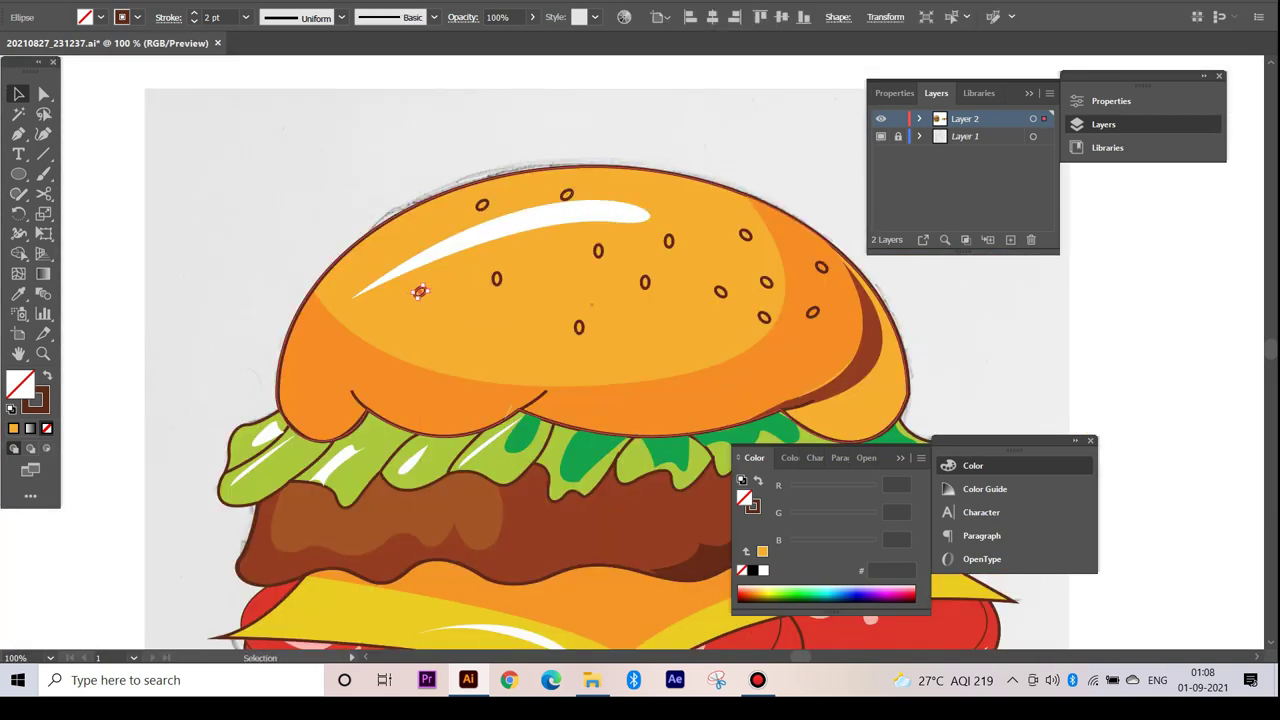
- Alt-drag two more sesame seed copies onto the top bun
{"action": "left_click_drag", "start_coordinate": [766, 282], "coordinate": [669, 211]}
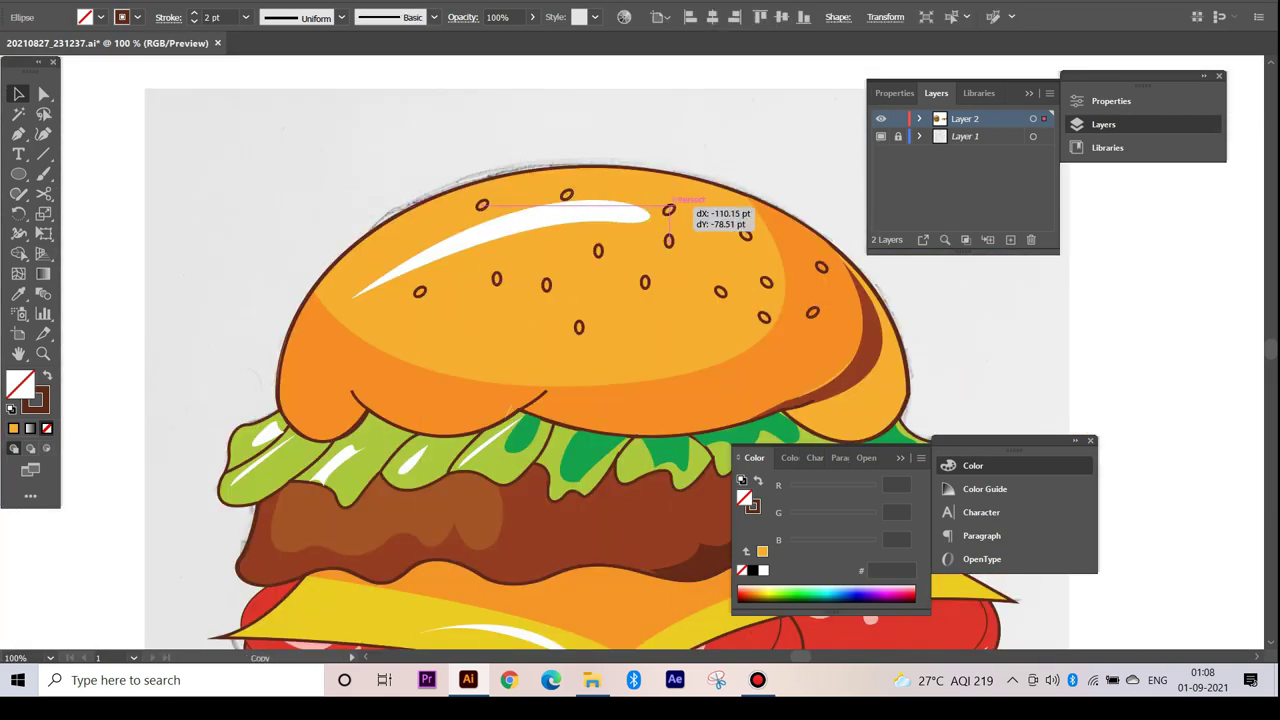
{"action": "left_click_drag", "start_coordinate": [600, 259], "coordinate": [606, 293]}
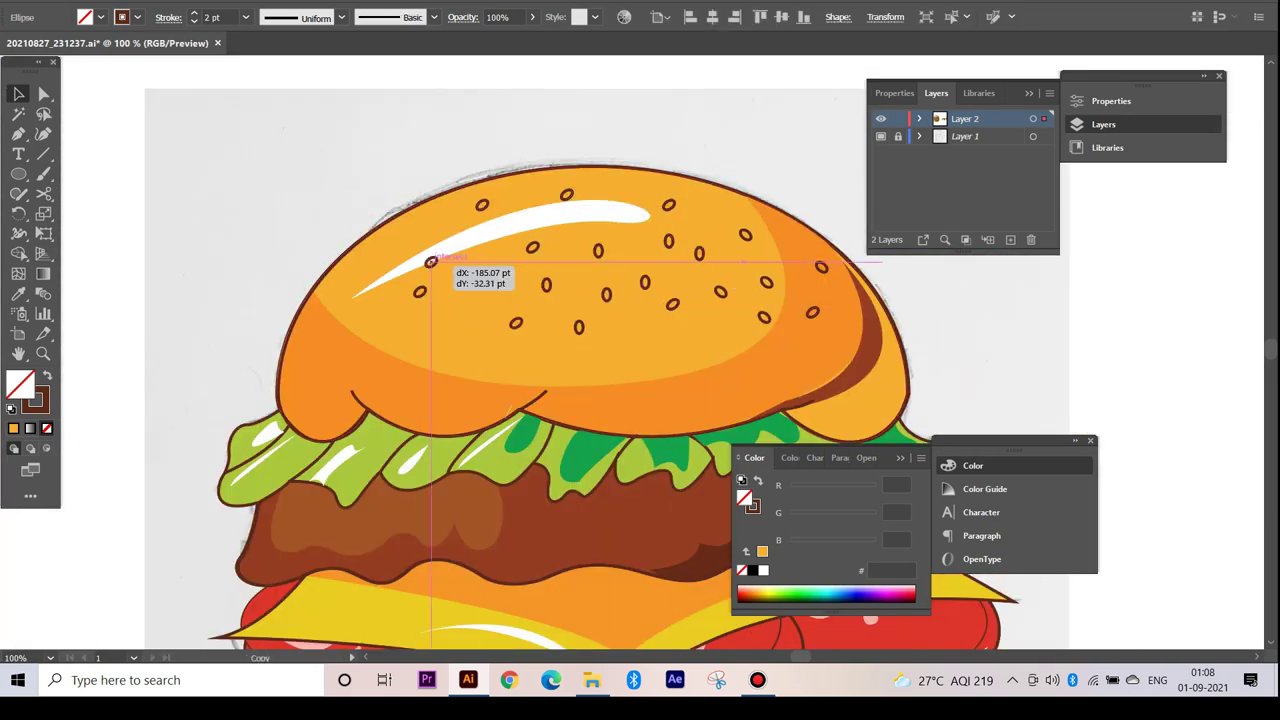